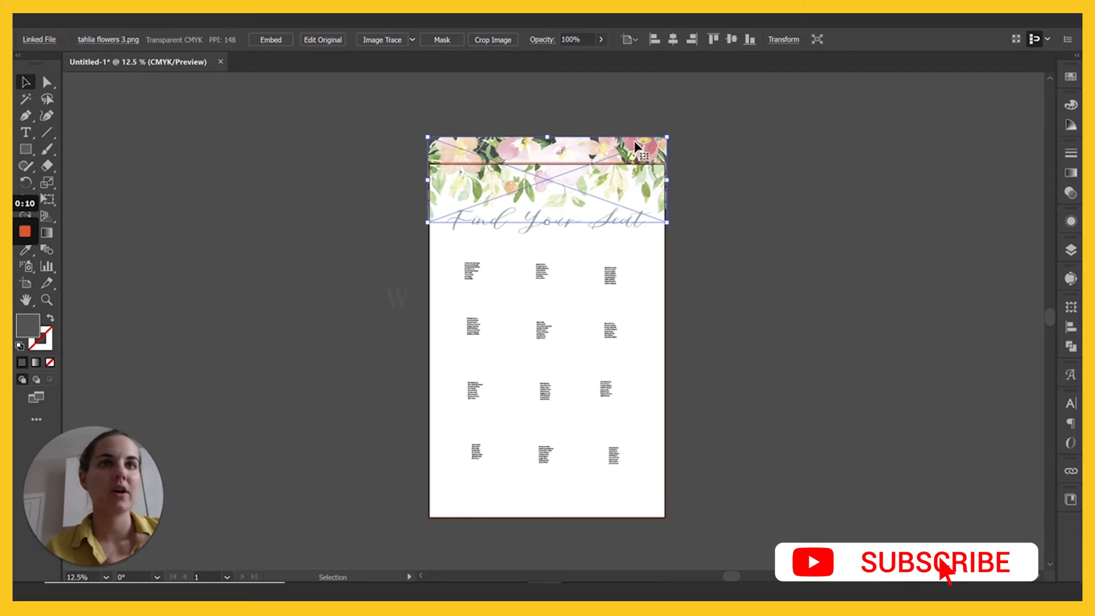
Step: Switch to the seating chart spreadsheet in Google Sheets and examine how the guest names are grouped under each table
click(724, 162)
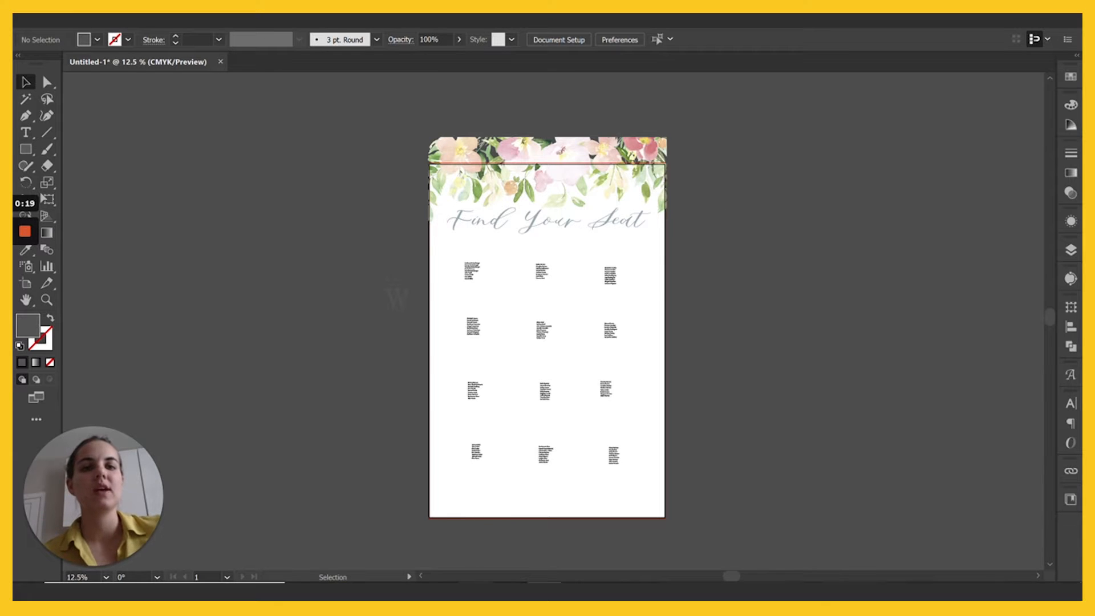
click(474, 583)
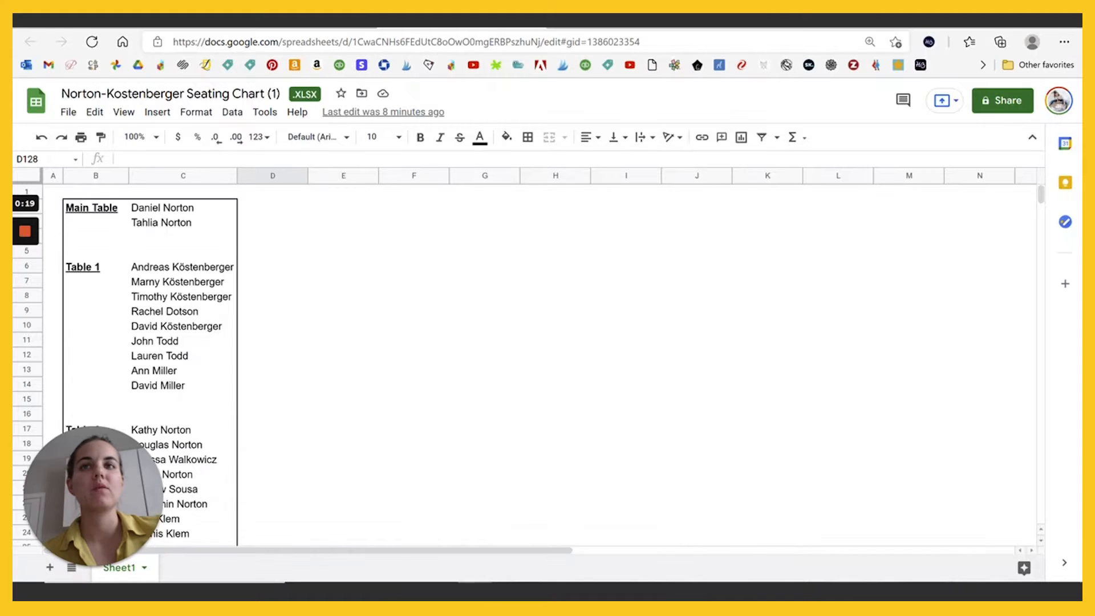
click(198, 302)
drag(83, 266, 175, 390)
click(175, 389)
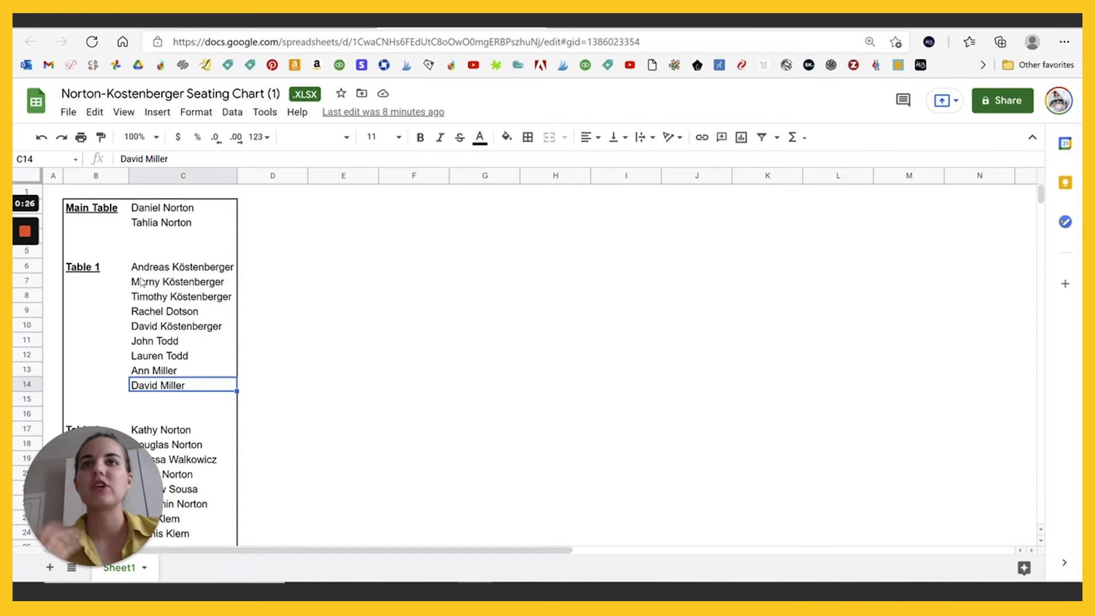
drag(141, 268, 143, 397)
click(203, 387)
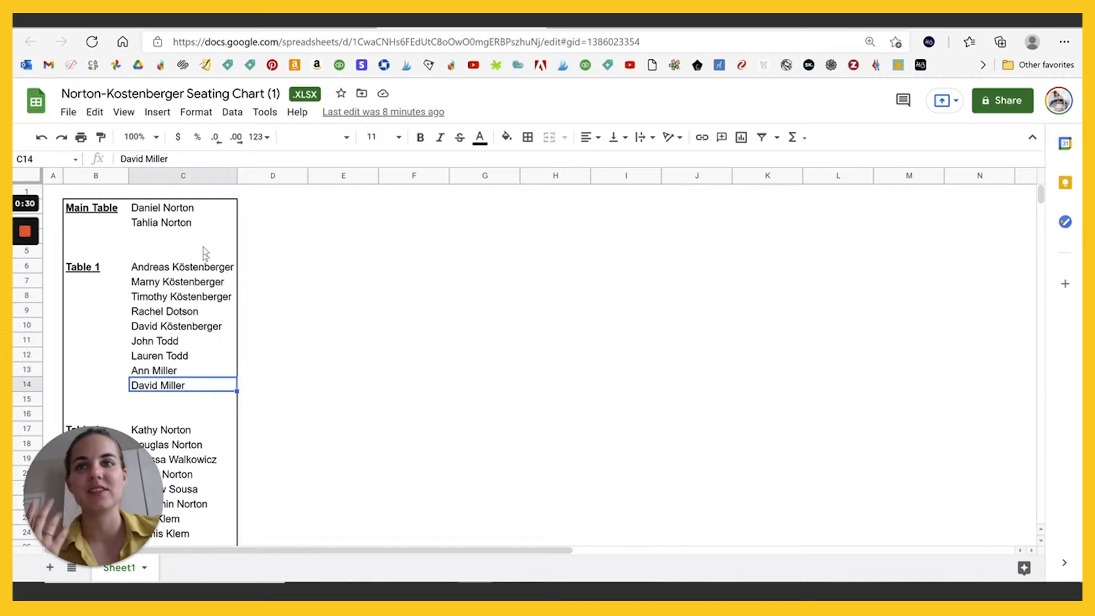
scroll(218, 321, down, 3)
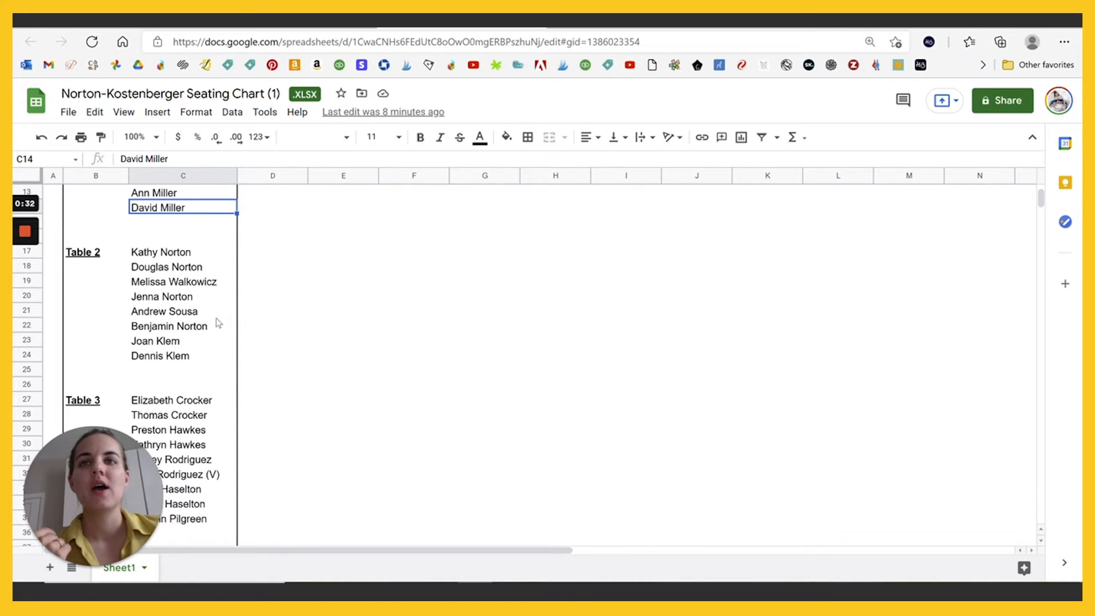
drag(170, 254, 171, 296)
click(242, 338)
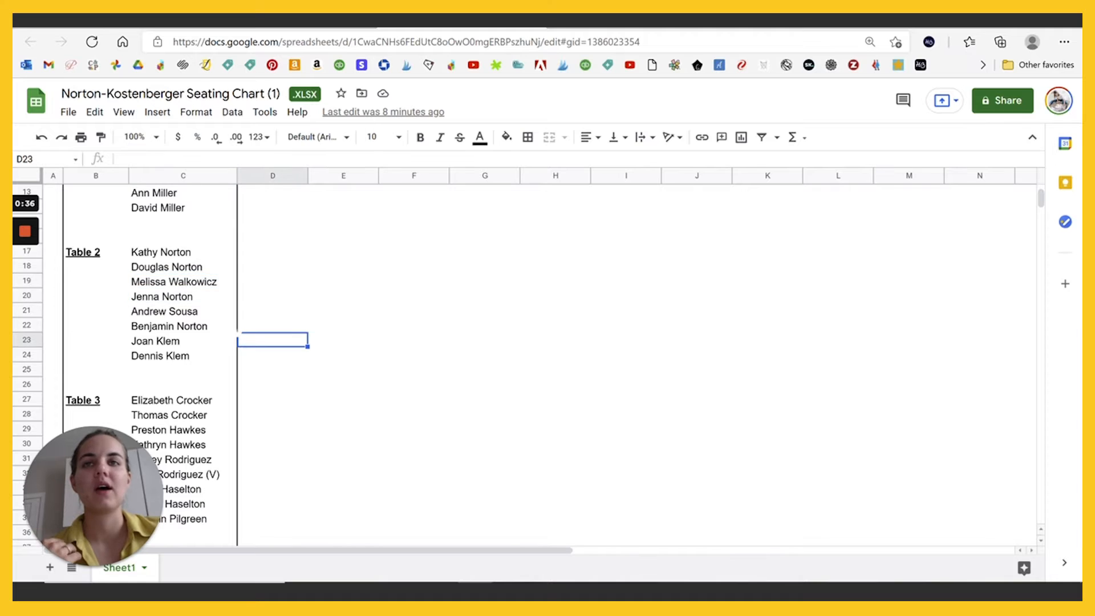
scroll(235, 345, up, 3)
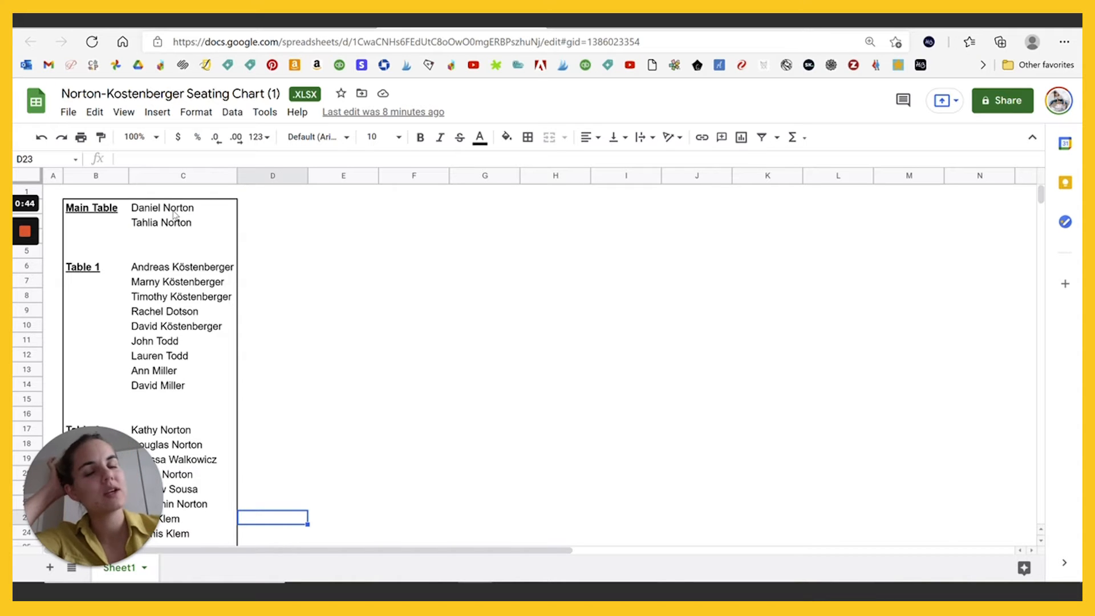
drag(153, 271, 171, 387)
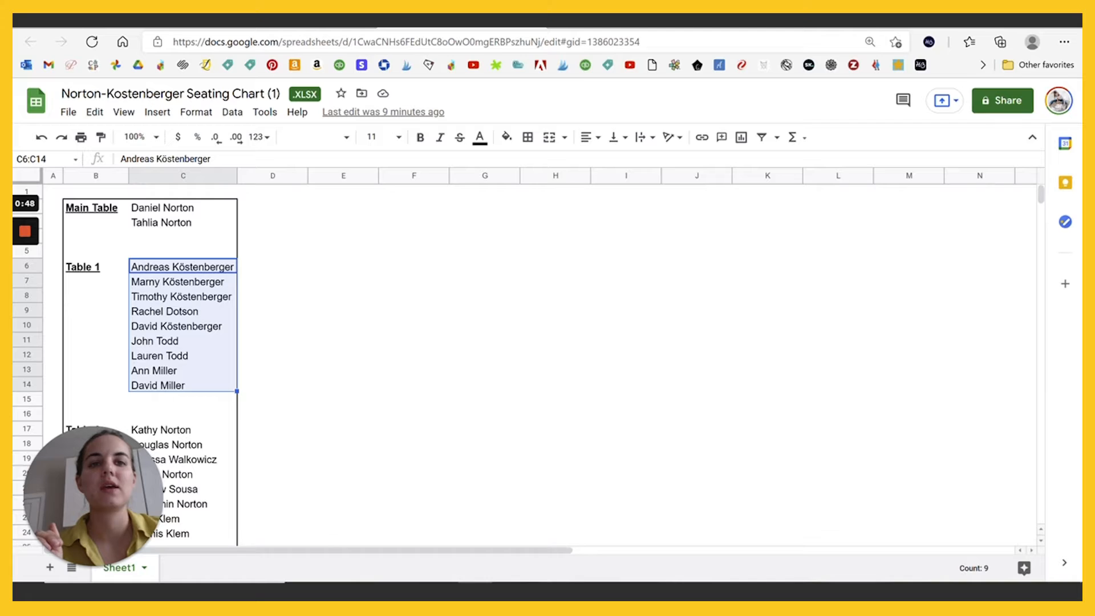
Step: Return to the Illustrator seating sign and recolour all twelve guest lists with the grey sampled from the faint W beside the artboard
key(alt+Tab)
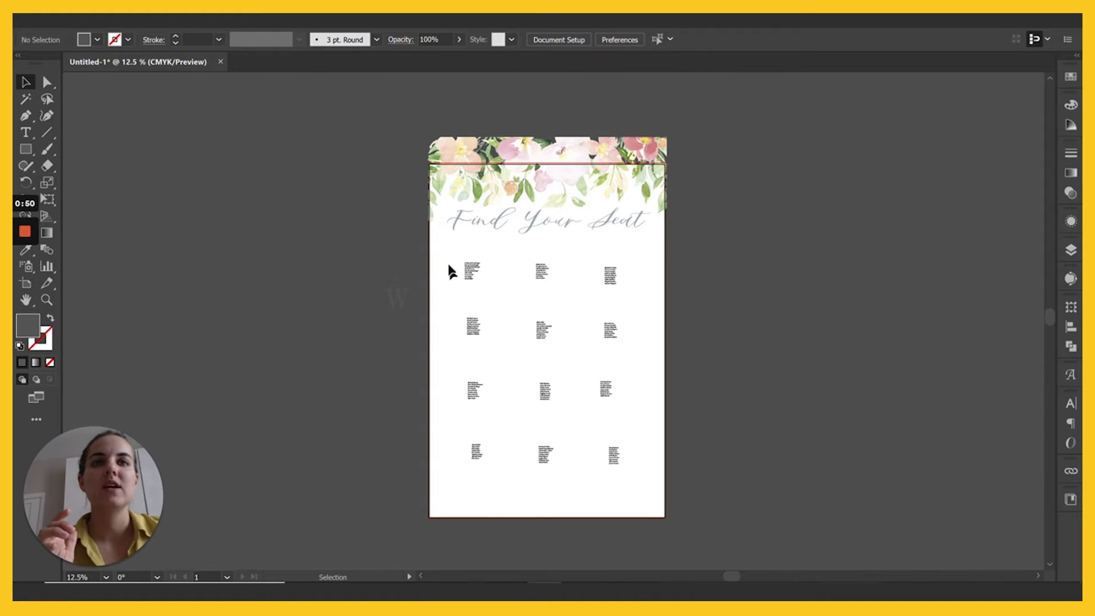
key(ctrl+a)
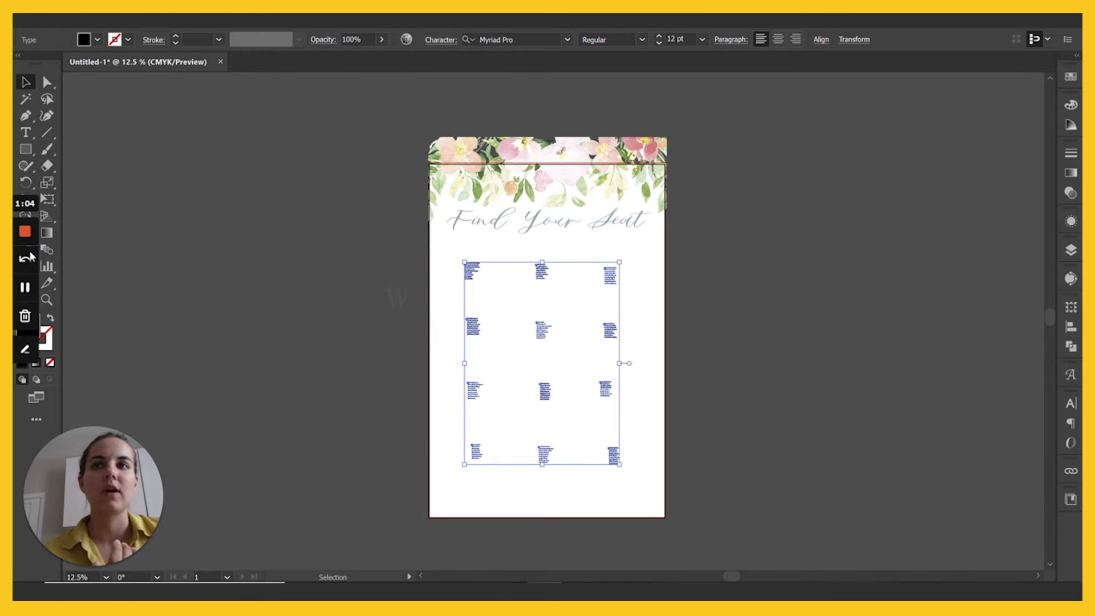
key(i)
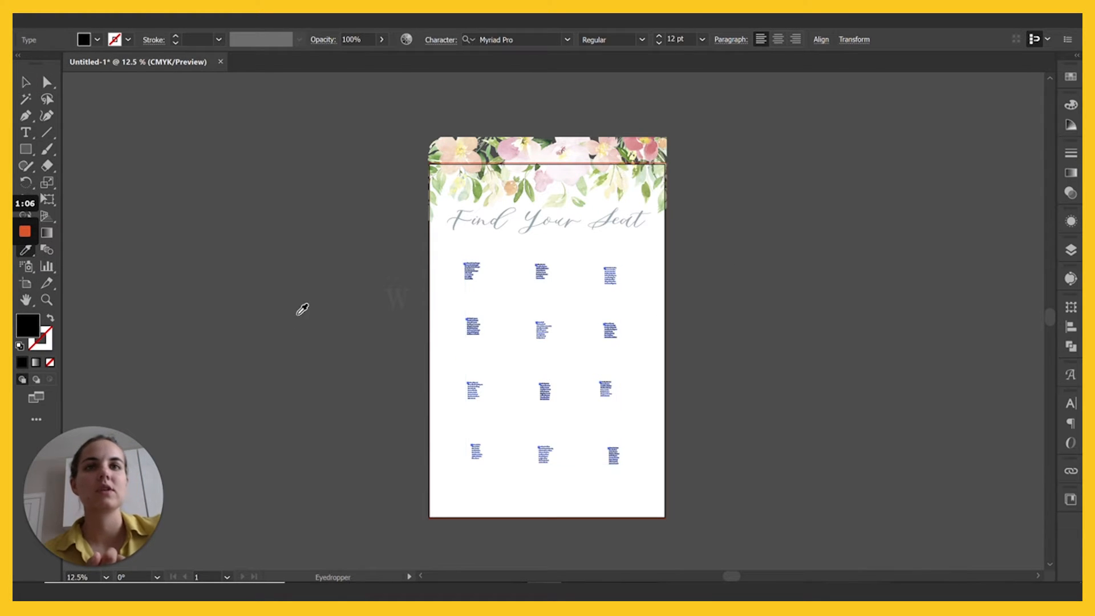
click(403, 286)
click(25, 82)
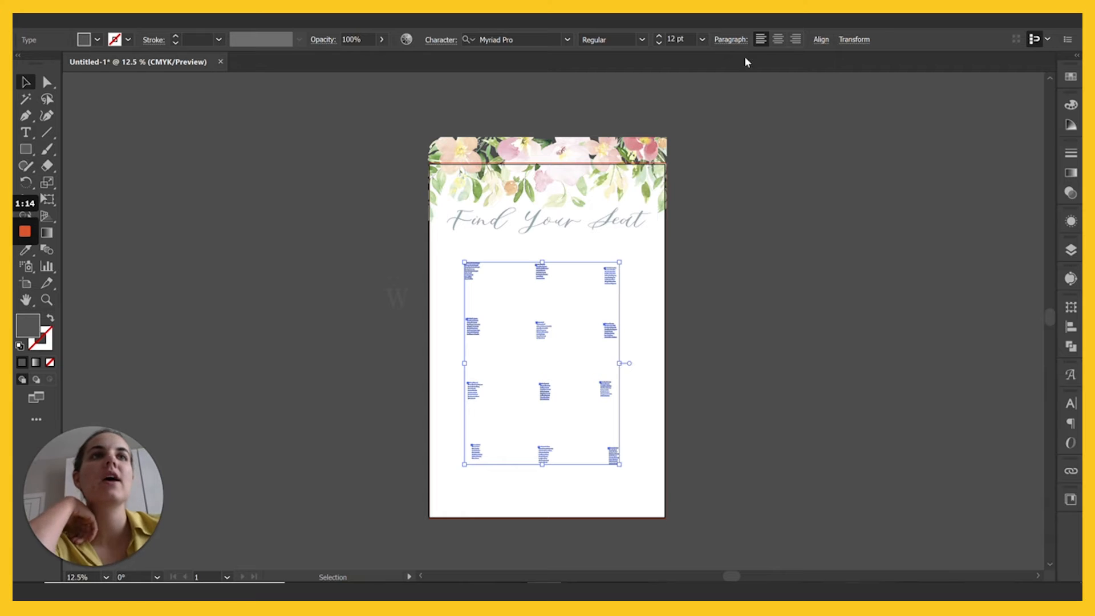
Step: Format all the guest lists as centre-aligned Bell MT text in all caps
click(779, 40)
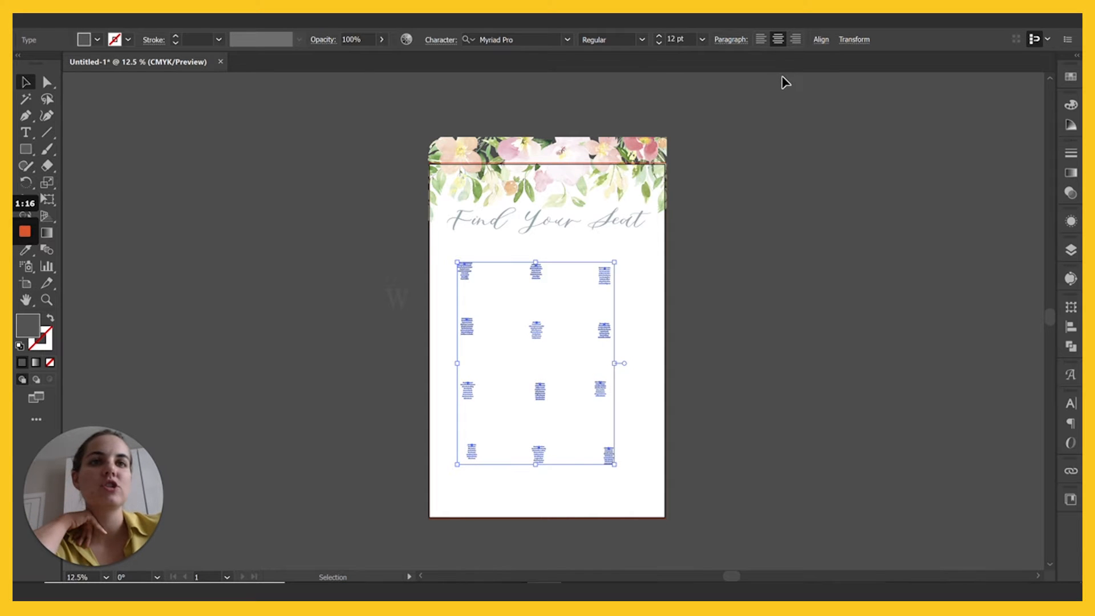
click(558, 40)
text(bell)
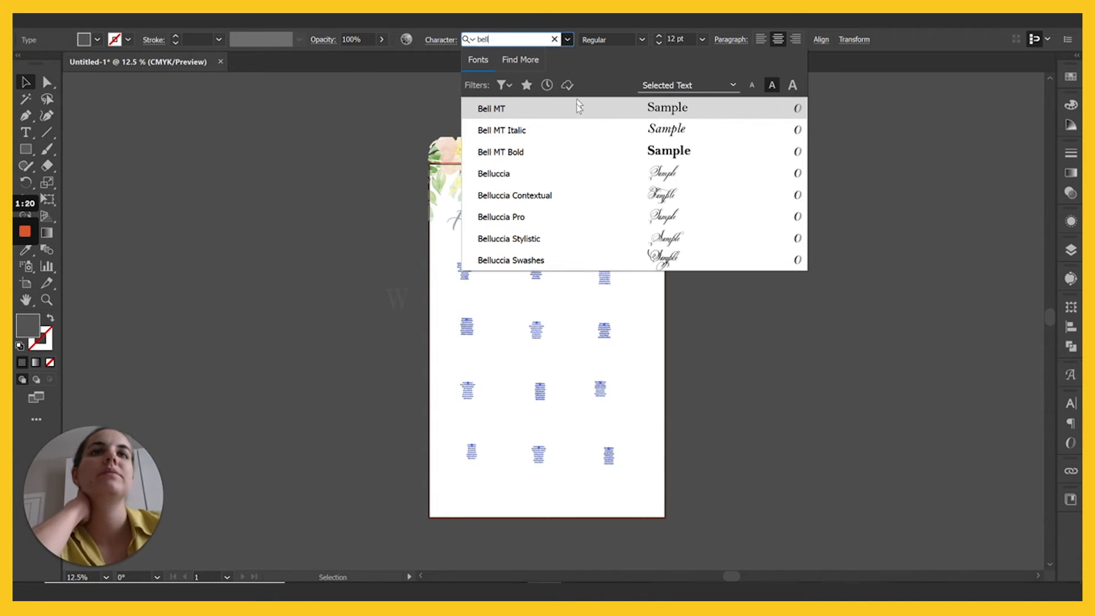
click(576, 107)
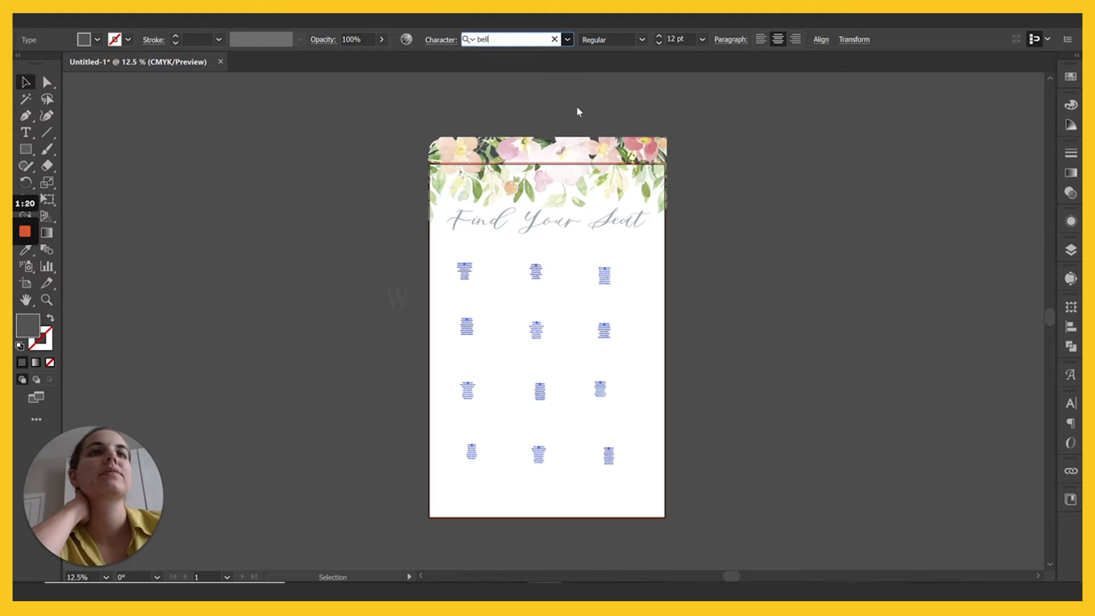
click(1070, 404)
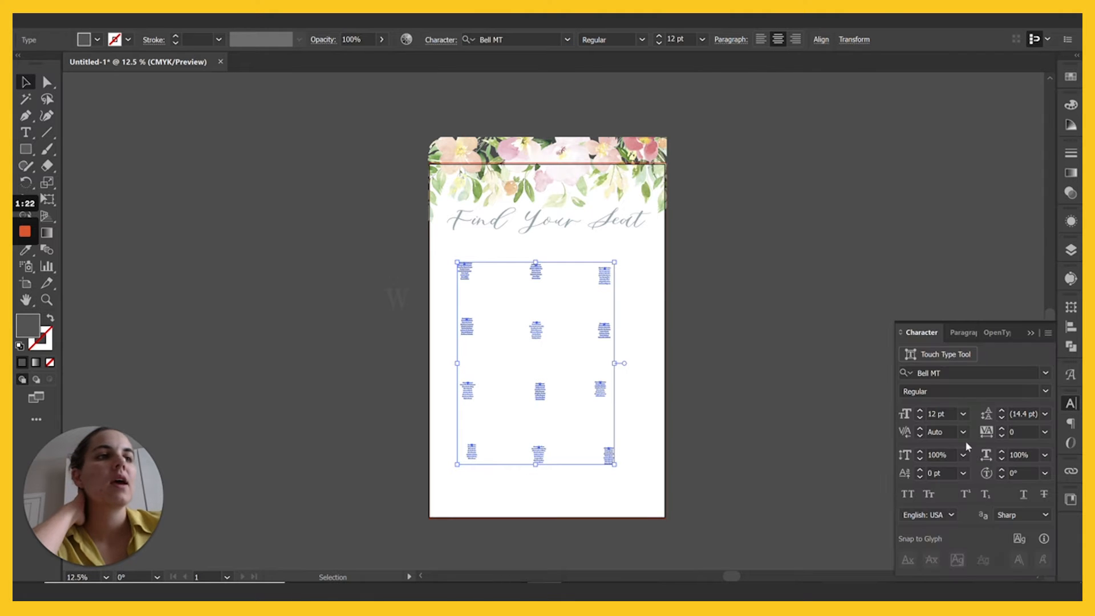
click(907, 494)
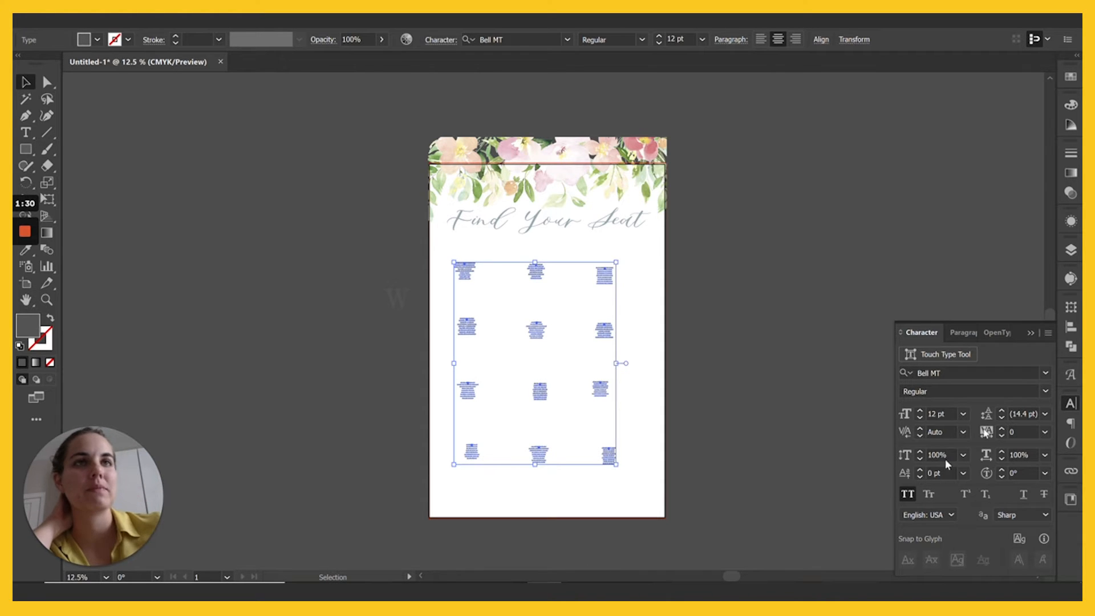
Step: Increase the font size of all the guest lists to 33 pt
click(659, 38)
click(658, 38)
click(659, 38)
click(659, 38)
click(659, 38)
click(659, 38)
click(659, 38)
click(659, 38)
click(659, 38)
click(659, 38)
click(659, 39)
click(658, 38)
click(659, 38)
click(659, 38)
click(659, 38)
click(659, 38)
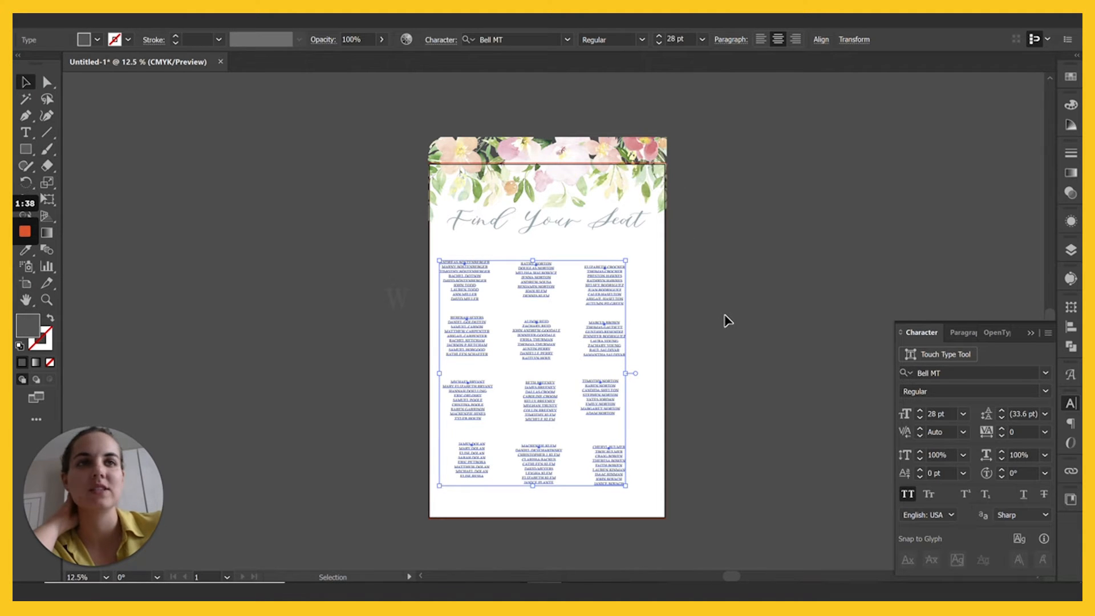
click(659, 38)
click(659, 38)
click(659, 38)
click(659, 38)
click(659, 38)
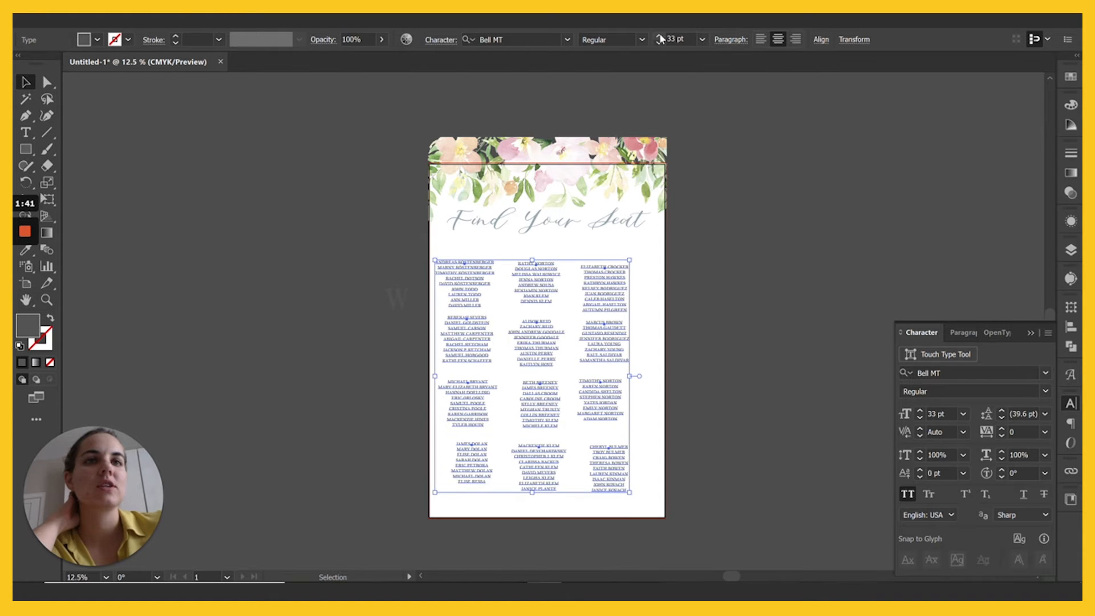
click(732, 295)
Step: Align the top edges of the three guest lists in the first row
click(611, 294)
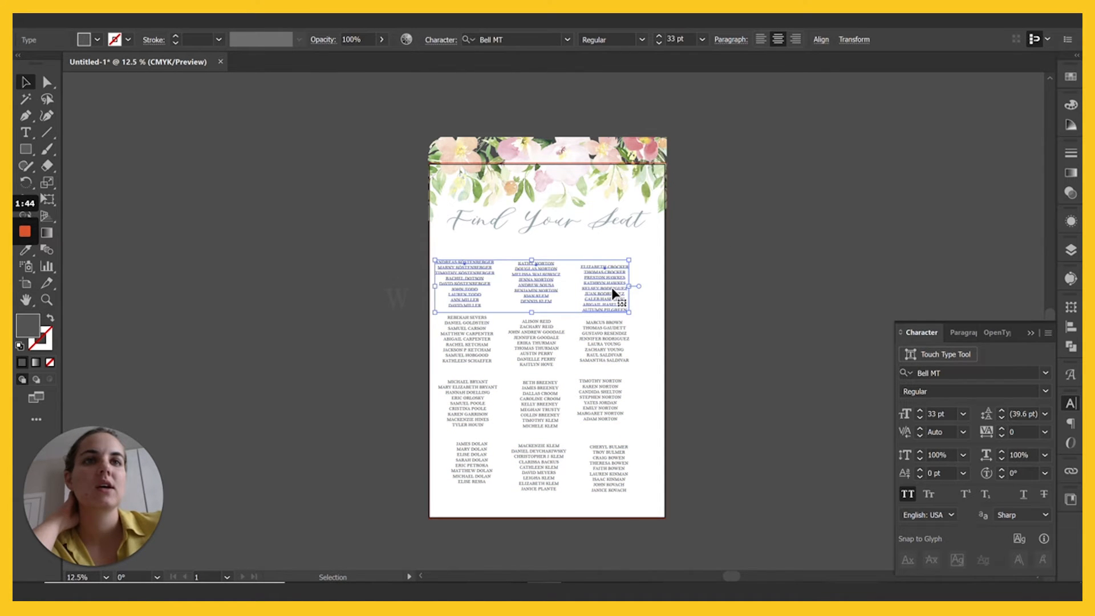
click(819, 41)
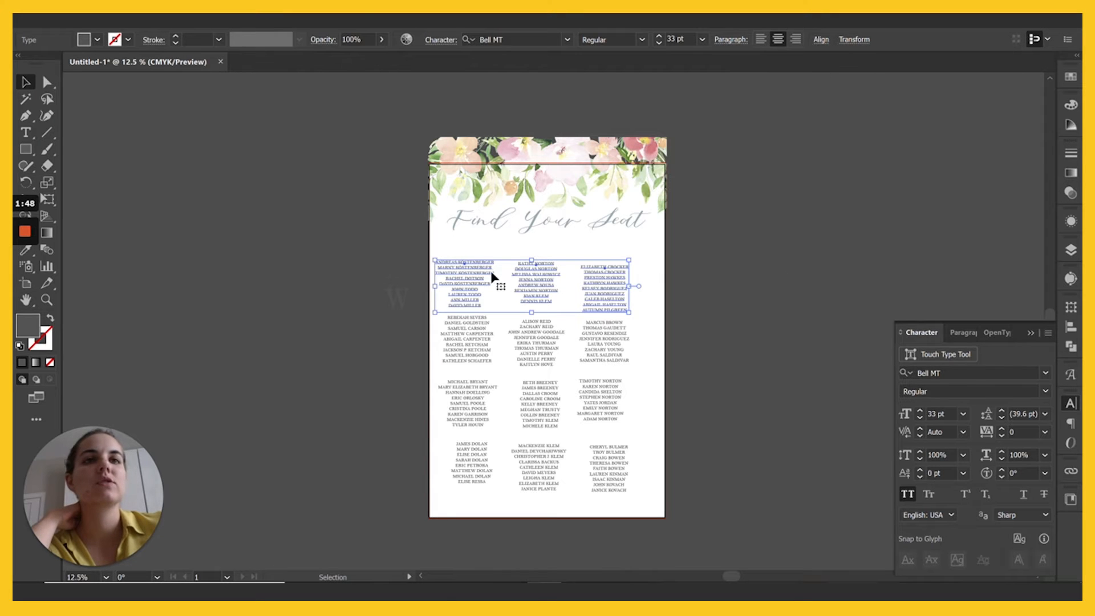
click(371, 270)
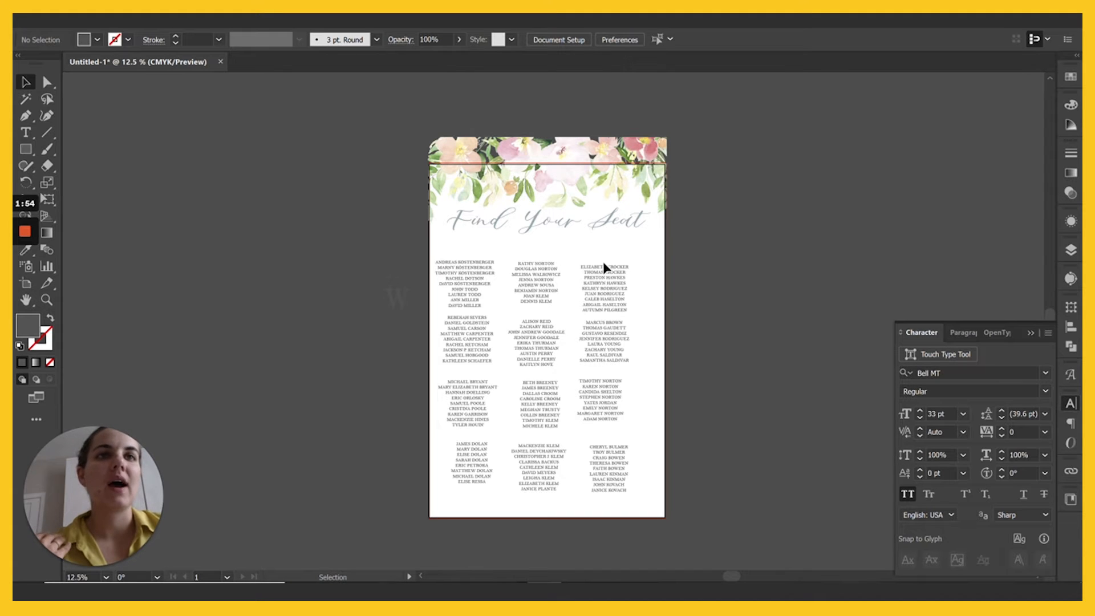
drag(658, 288, 457, 276)
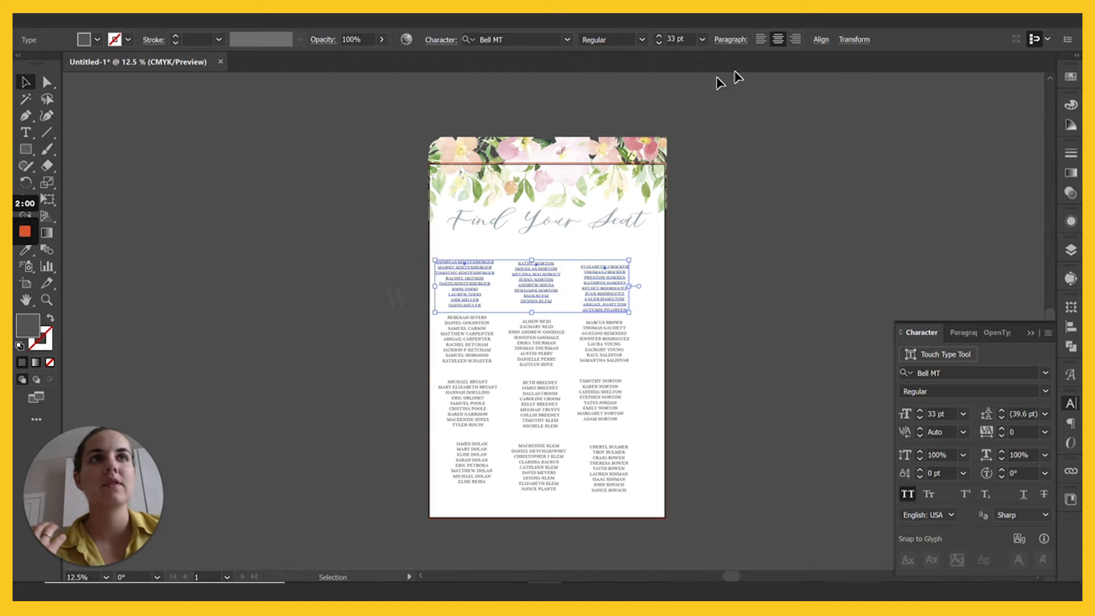
click(822, 42)
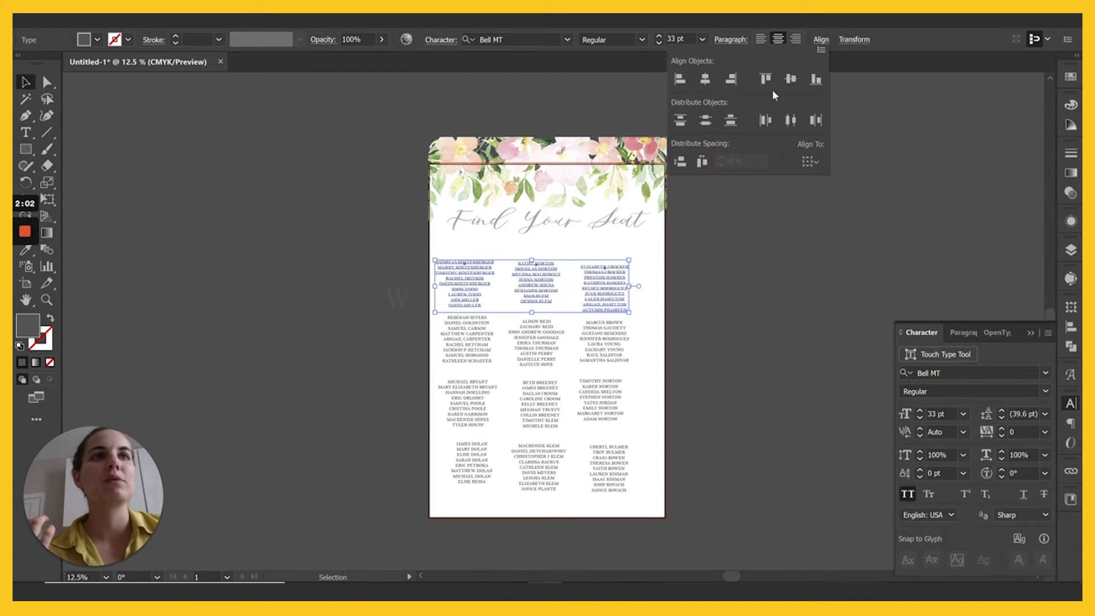
click(766, 83)
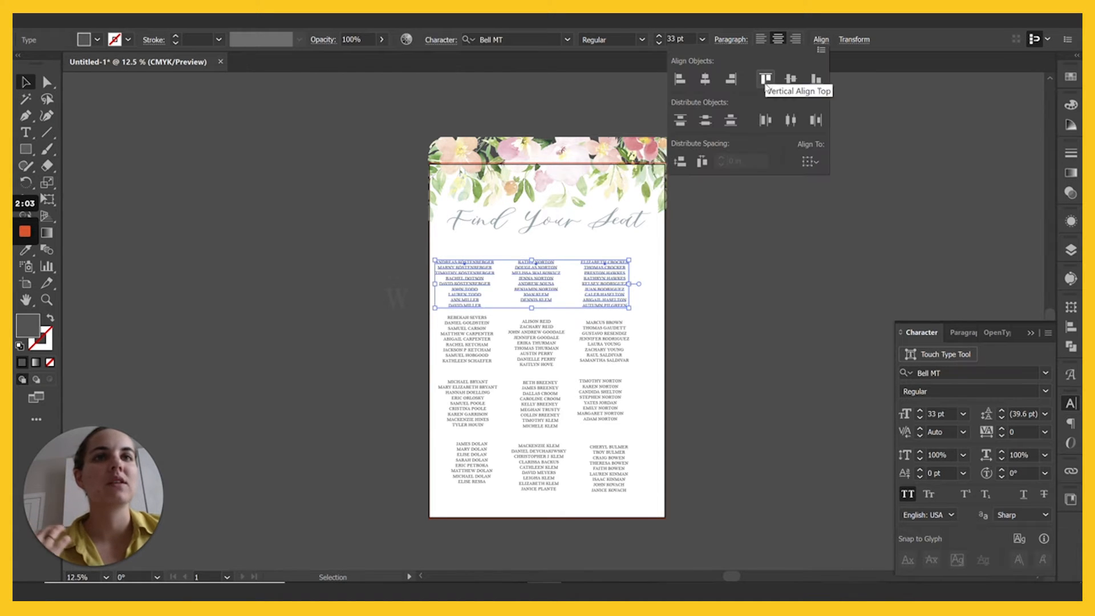
click(765, 310)
click(783, 316)
Step: Move the first row of guest lists slightly to the right so it sits more centrally beneath the heading
click(472, 278)
mouse_move(464, 278)
mouse_down()
mouse_move(488, 279)
mouse_move(472, 274)
mouse_up()
click(474, 245)
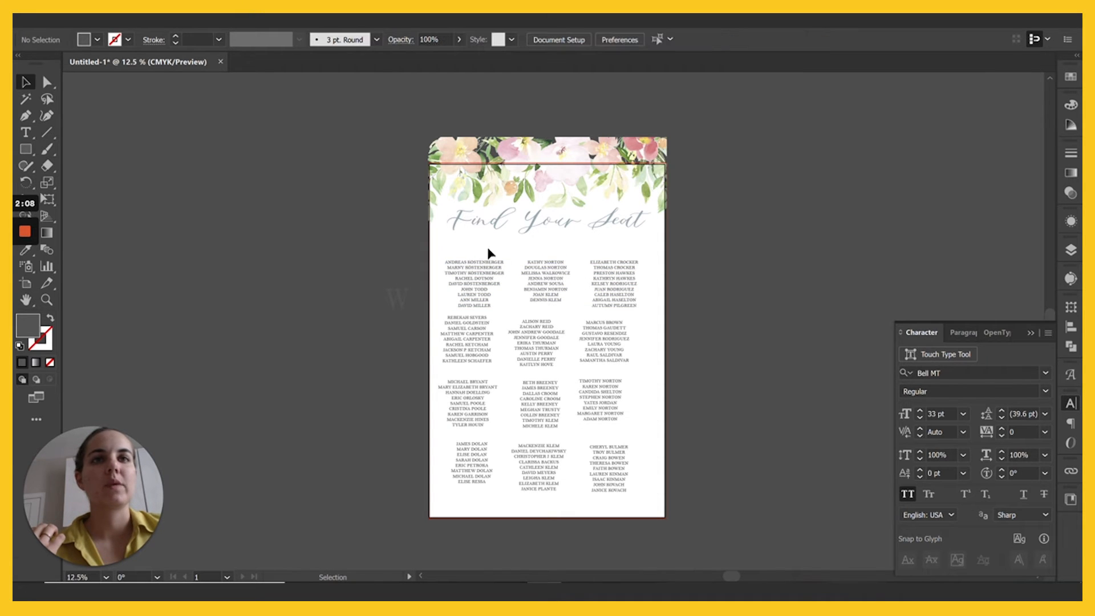
Step: Align the top edges of the three guest lists within each of the second, third and fourth rows
drag(658, 350, 463, 351)
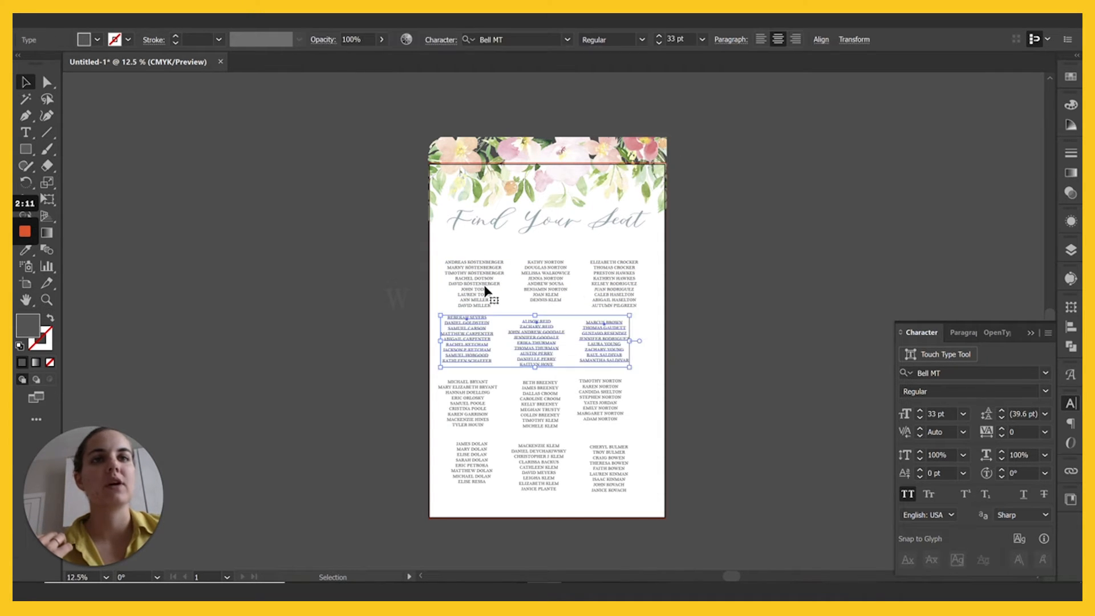
click(822, 39)
click(765, 80)
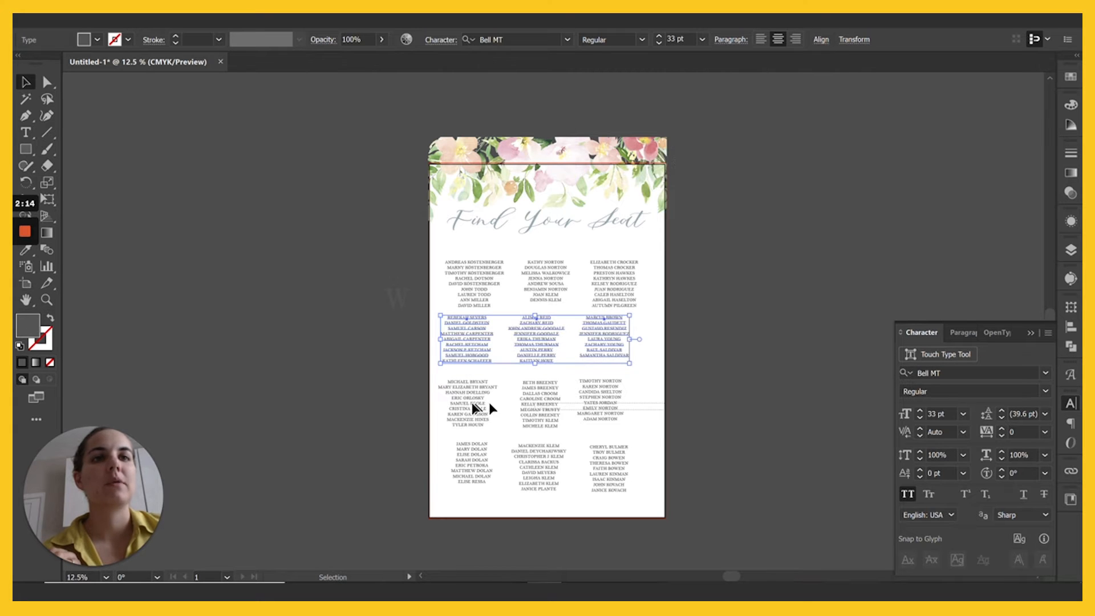
click(546, 402)
click(822, 39)
click(766, 79)
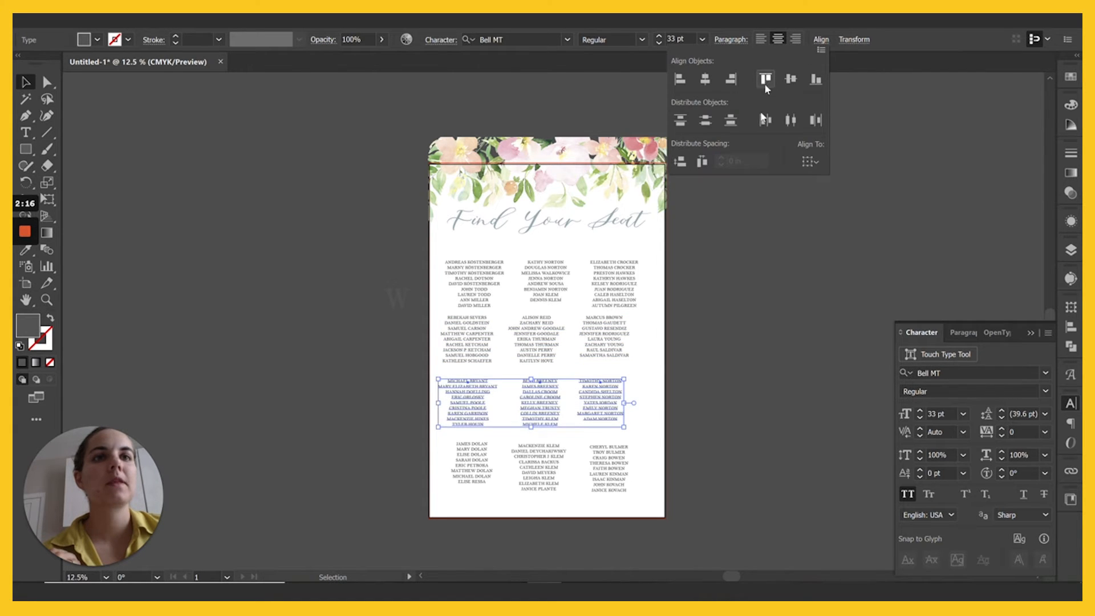
click(533, 470)
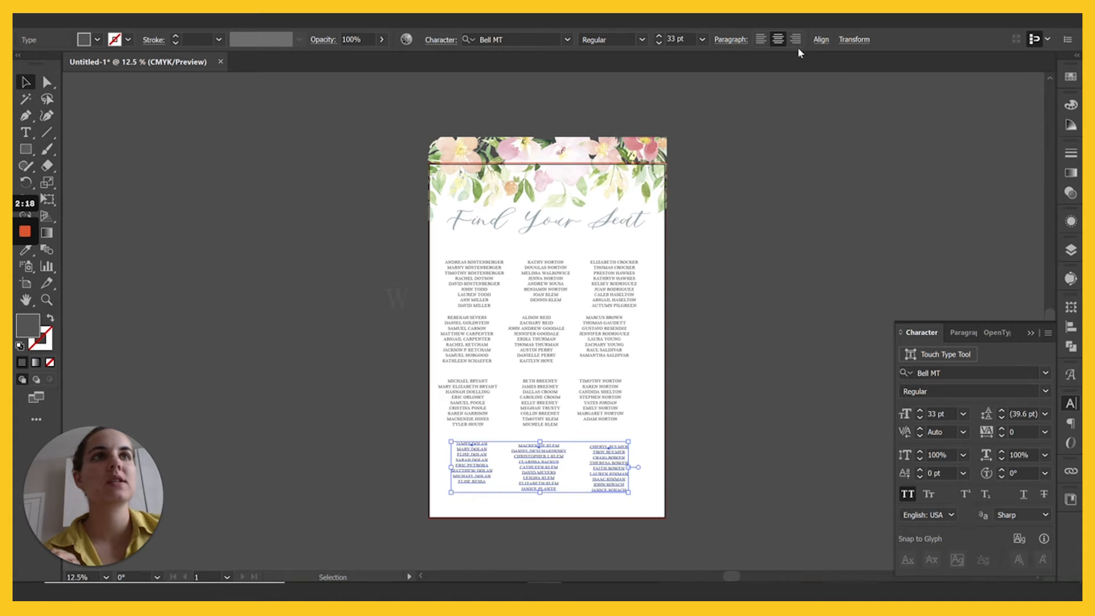
click(821, 40)
click(765, 78)
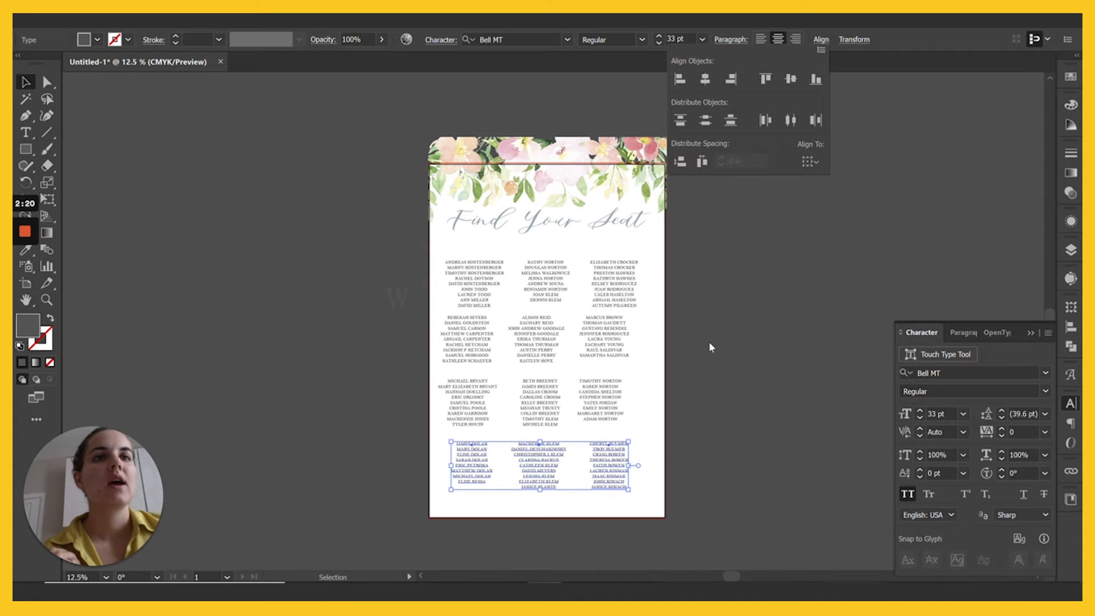
click(664, 509)
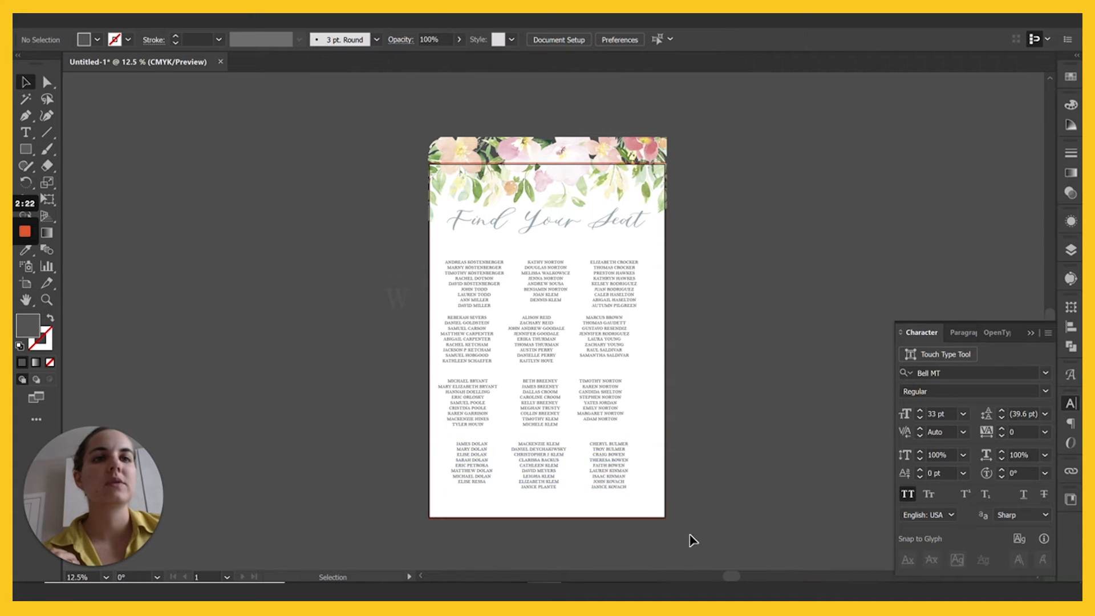
Step: Align the horizontal centres of the four guest lists in the right-hand column
click(608, 292)
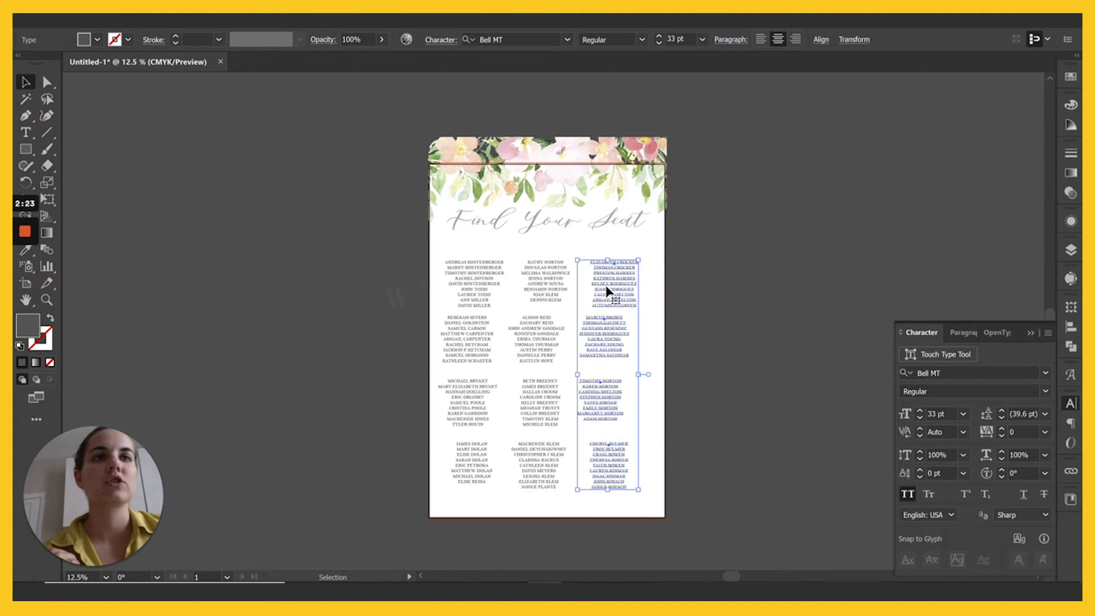
click(821, 41)
click(706, 80)
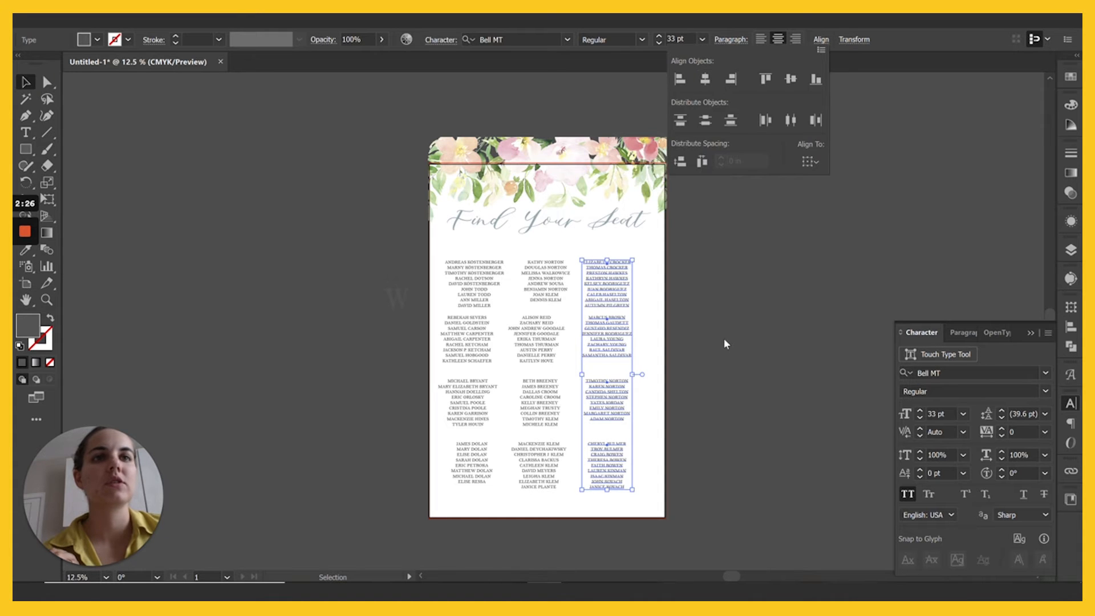
Step: Align the horizontal centres of the four guest lists within the middle column and within the left-hand column
click(548, 286)
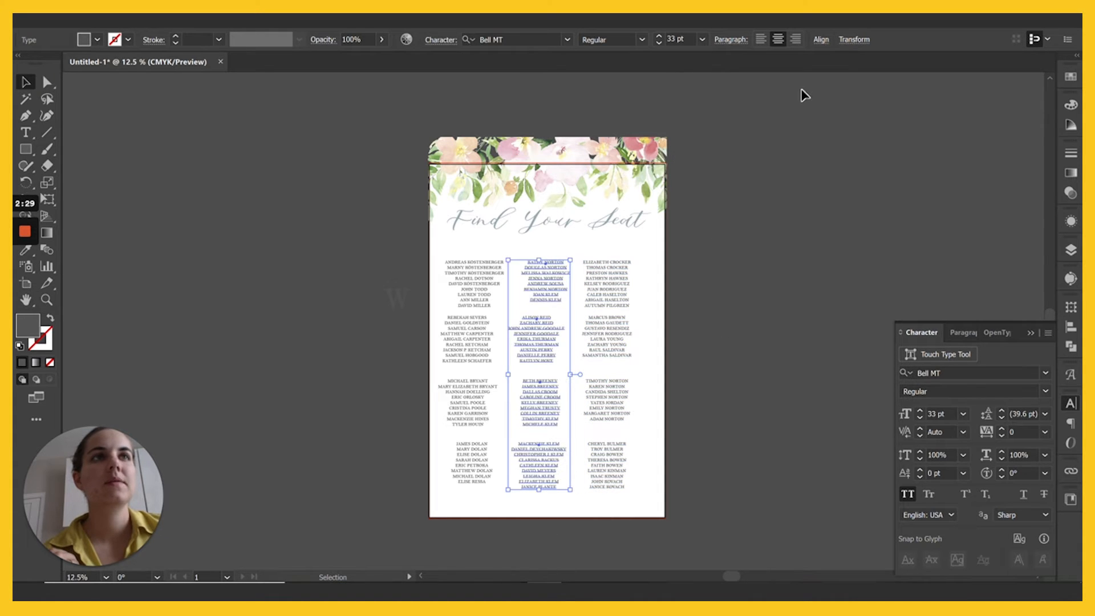
click(818, 41)
click(707, 80)
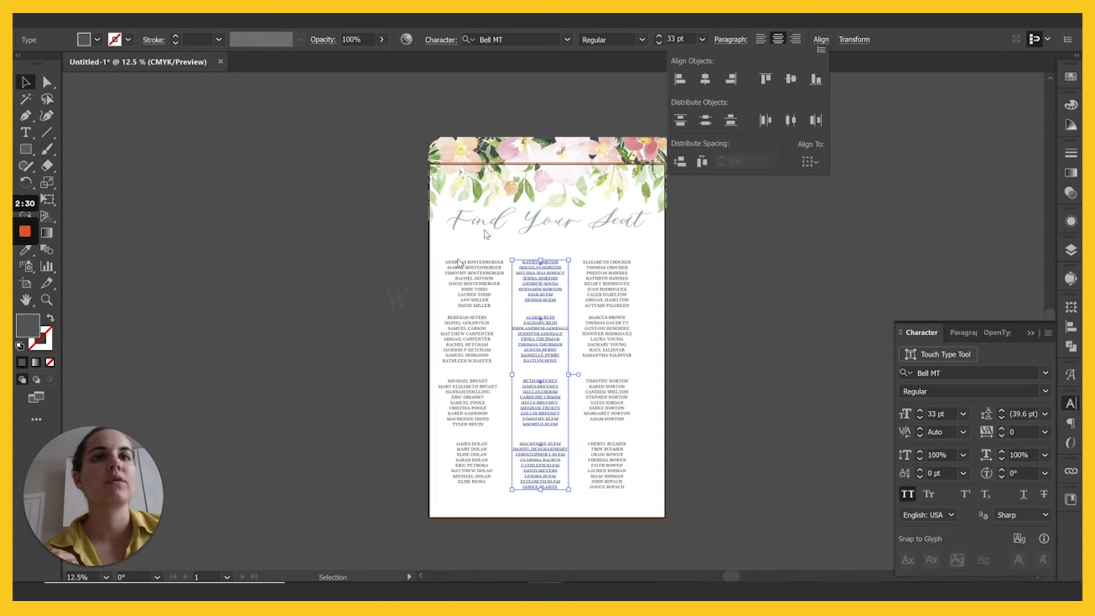
click(480, 276)
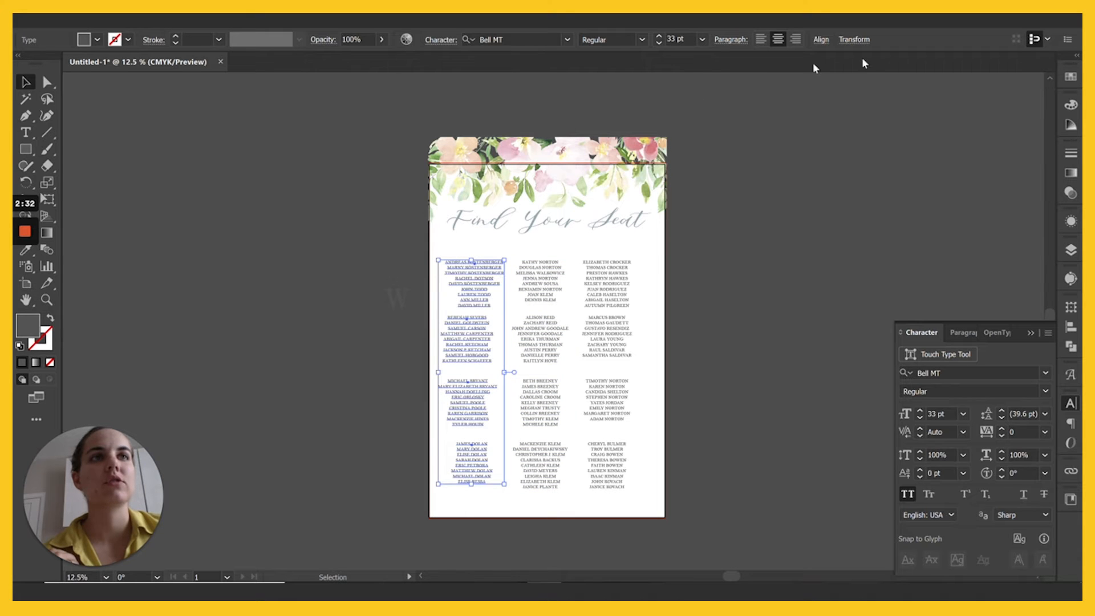
click(821, 41)
click(706, 80)
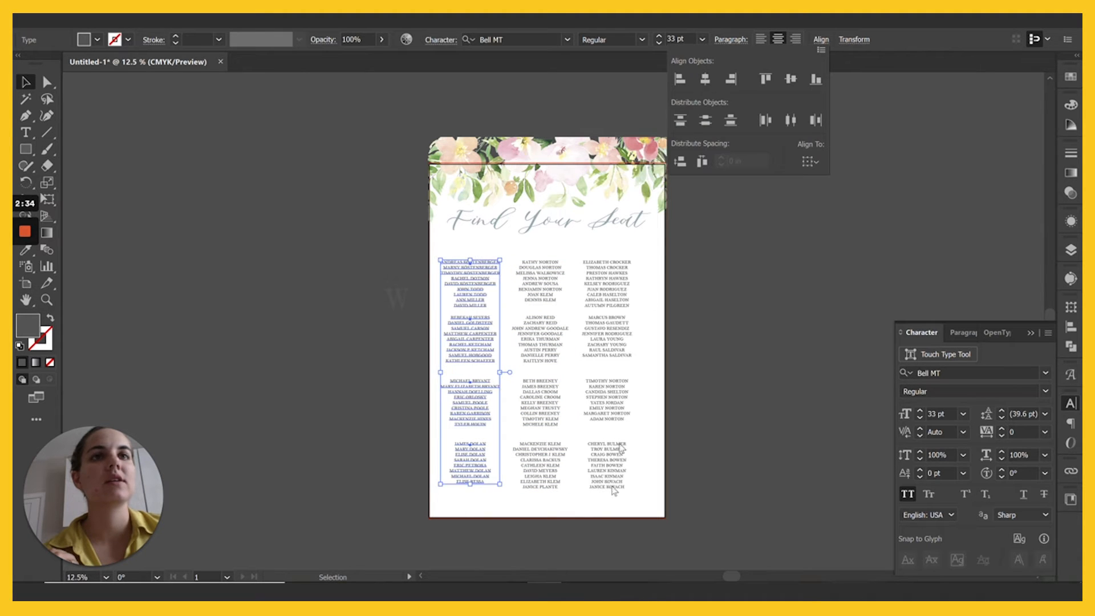
Step: Centre the middle column of guest lists horizontally on the artboard
click(546, 275)
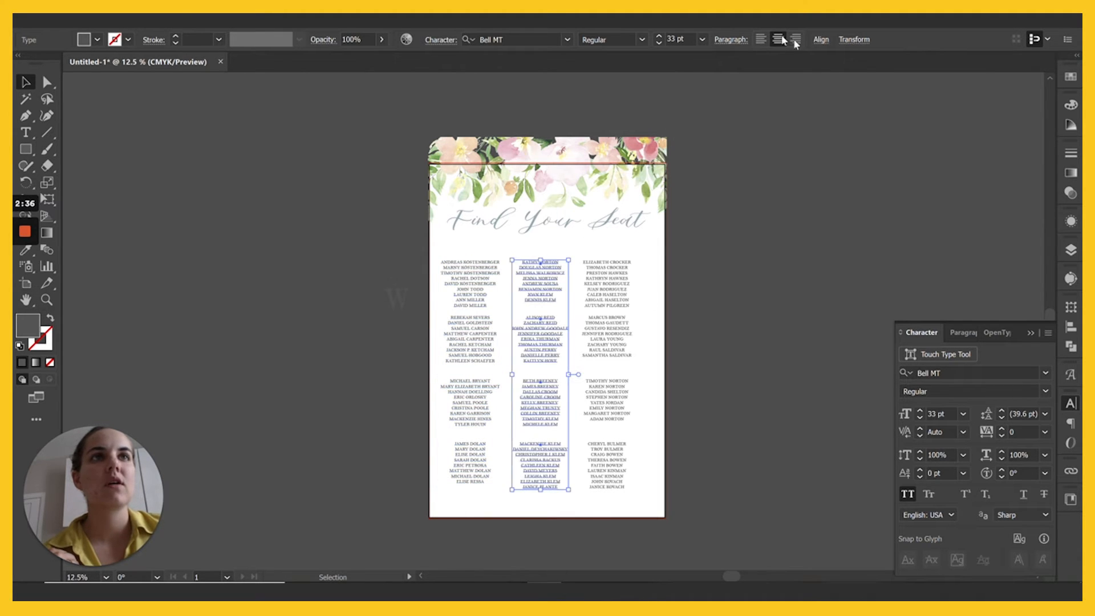
click(821, 40)
click(810, 162)
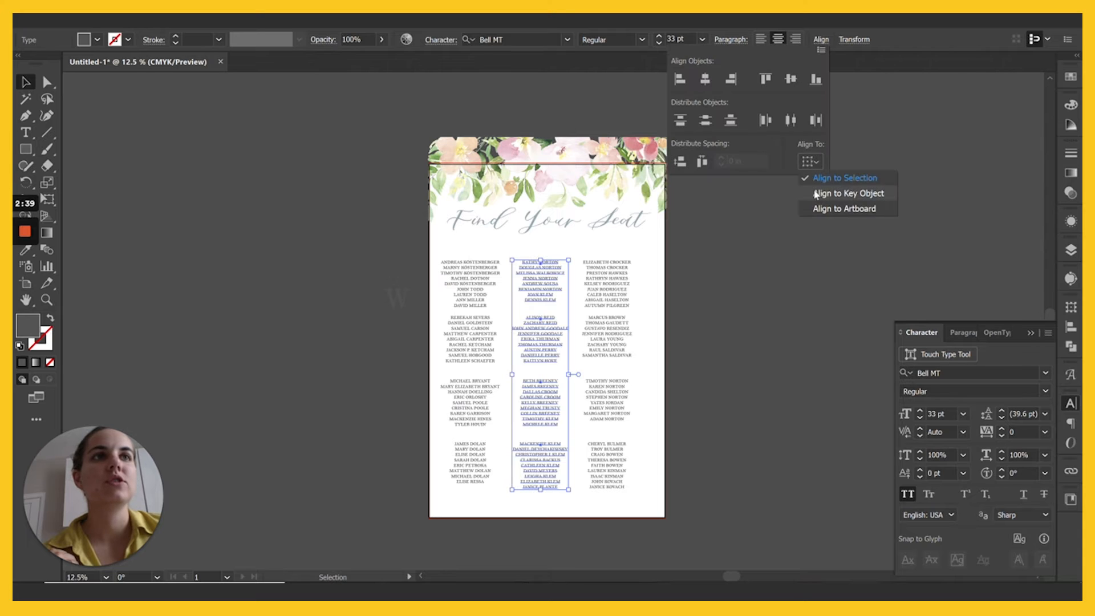
click(817, 208)
click(706, 80)
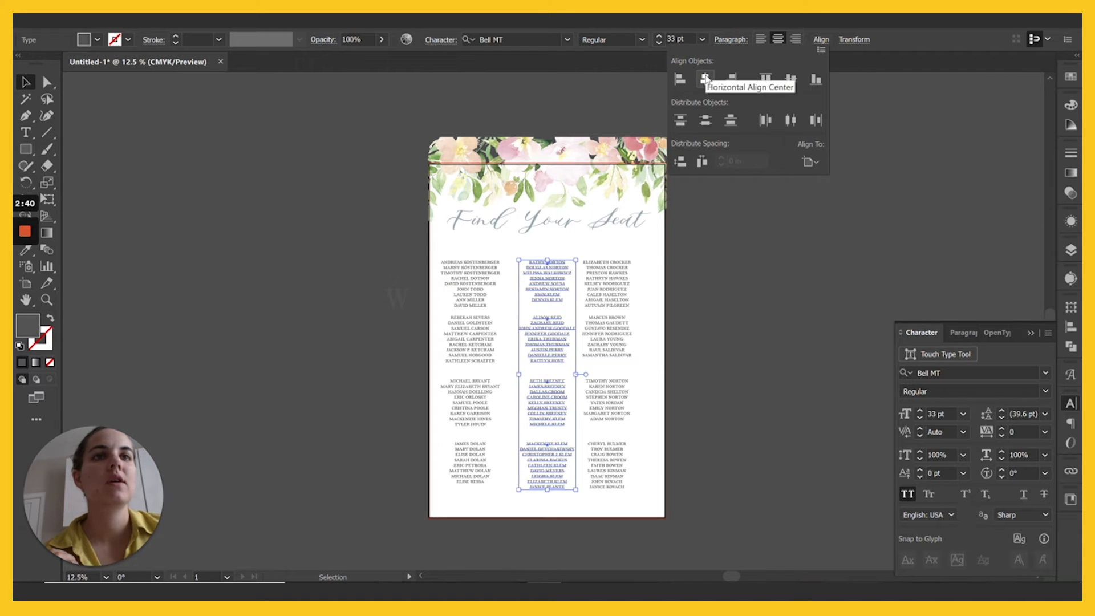
click(728, 422)
Step: Shift the right-hand column of guest lists to the right to widen its gap from the middle column
drag(607, 502, 610, 259)
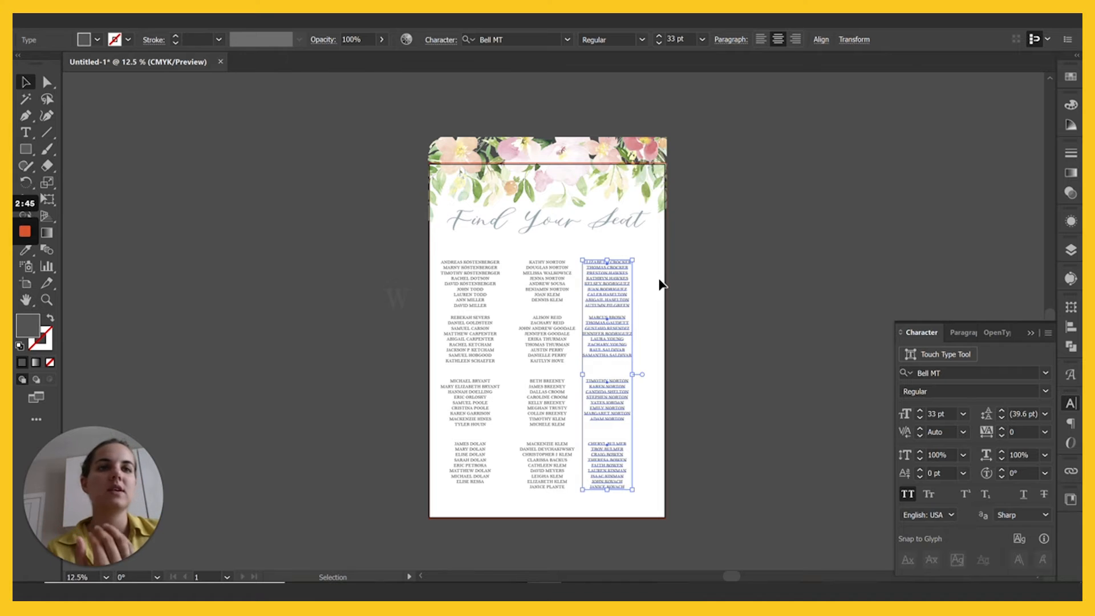
key(Right)
key(Right)
key(Right)
key(Right)
key(Right)
key(Right)
key(Right)
key(Right)
key(Right)
key(Right)
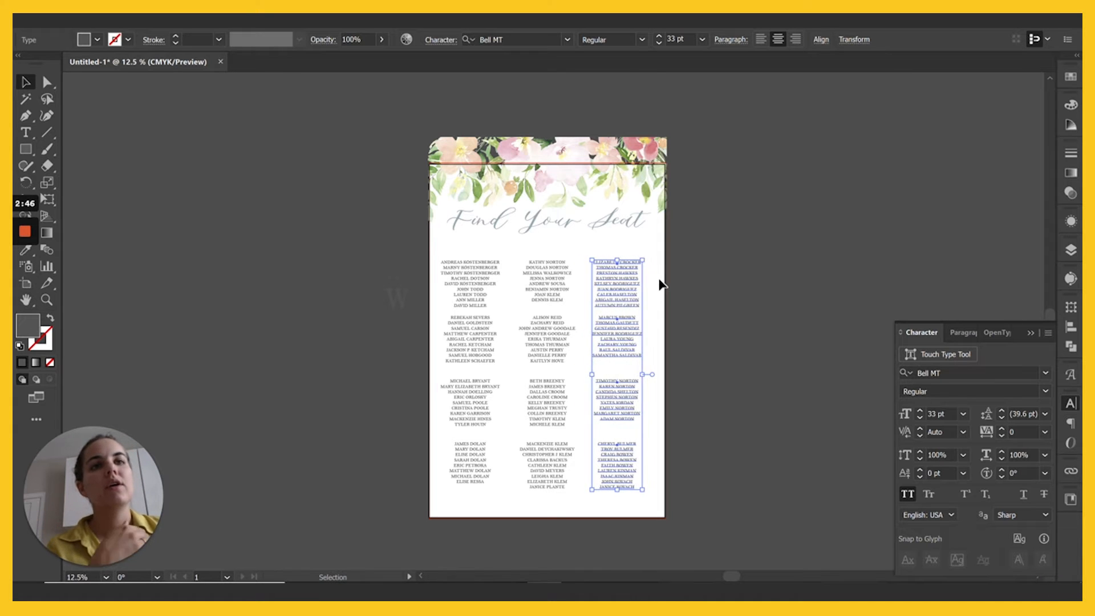
key(Right)
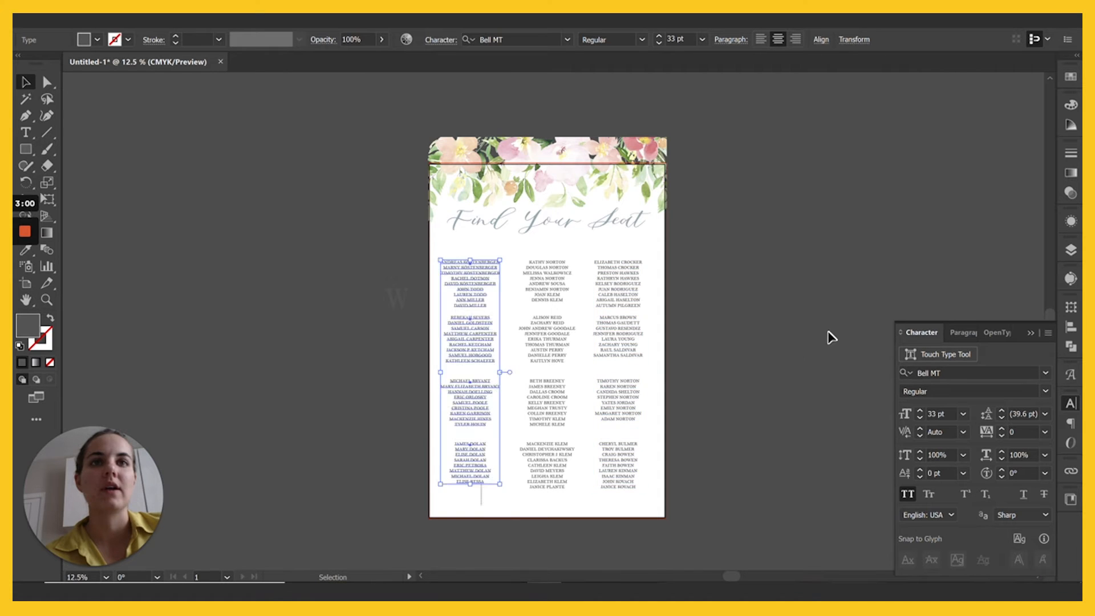
click(826, 339)
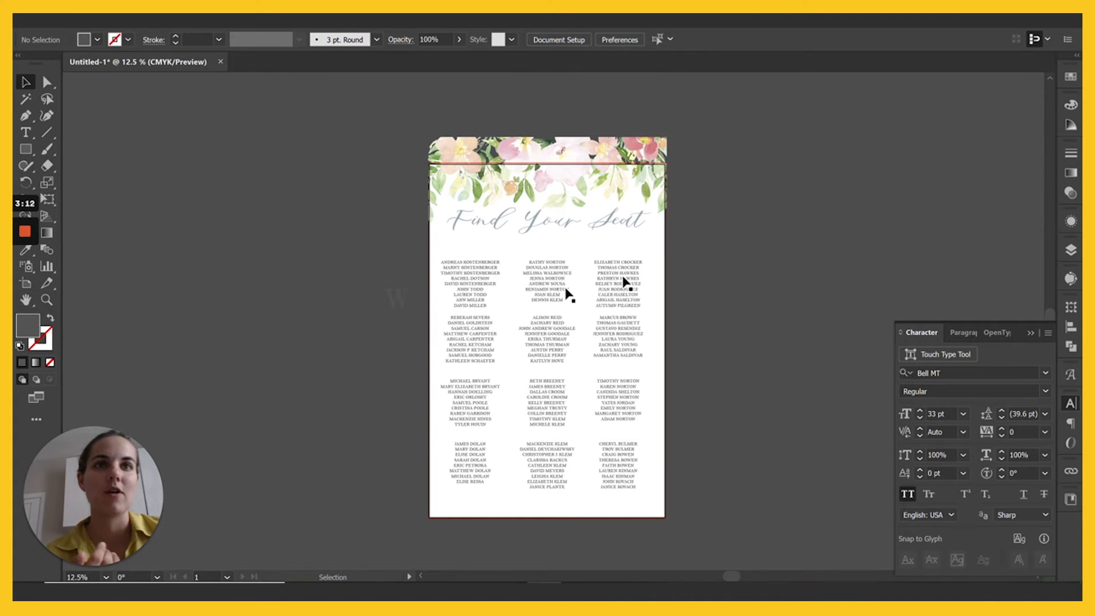
Step: Move the left-hand column of guest lists slightly to the right, closer to the middle column
click(489, 501)
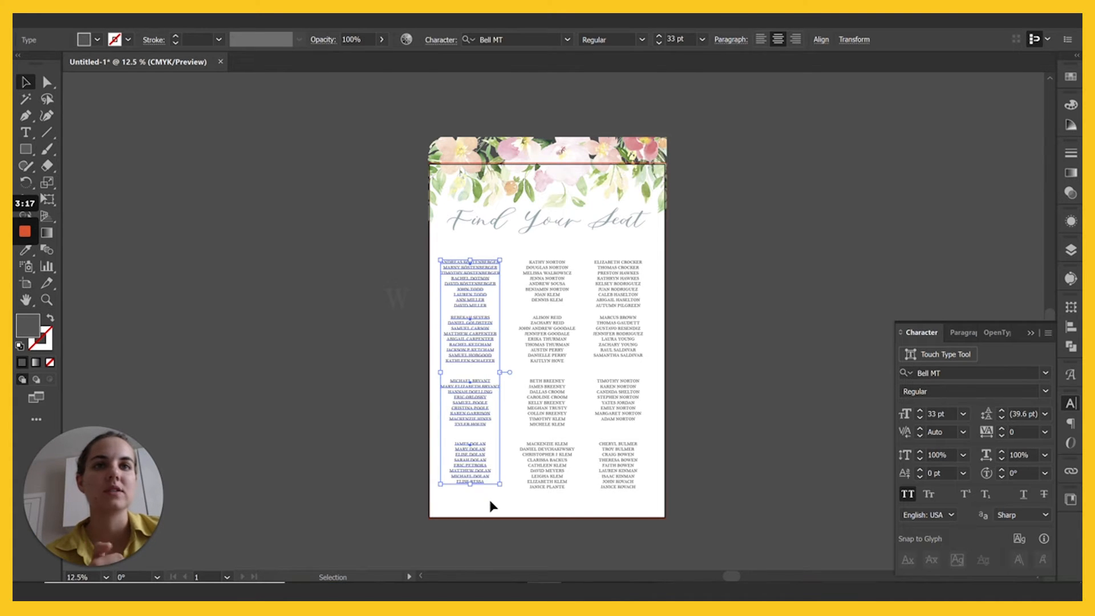
key(Right)
key(Right)
key(Right)
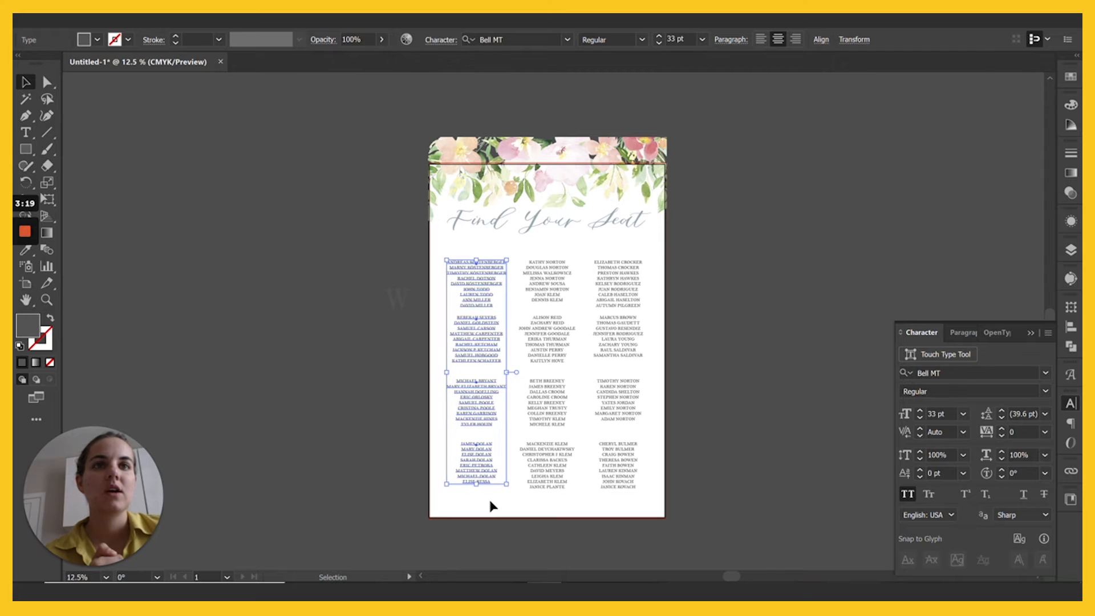
key(Right)
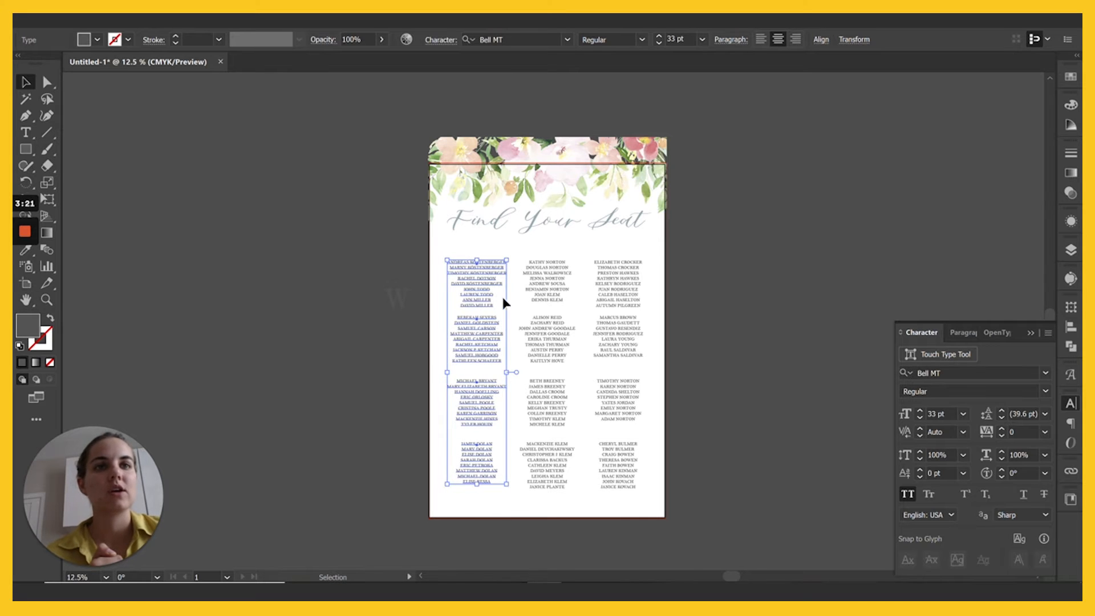
Step: Nudge the right-hand column and the middle column of guest lists slightly to the right to even out the gaps
drag(623, 303, 634, 485)
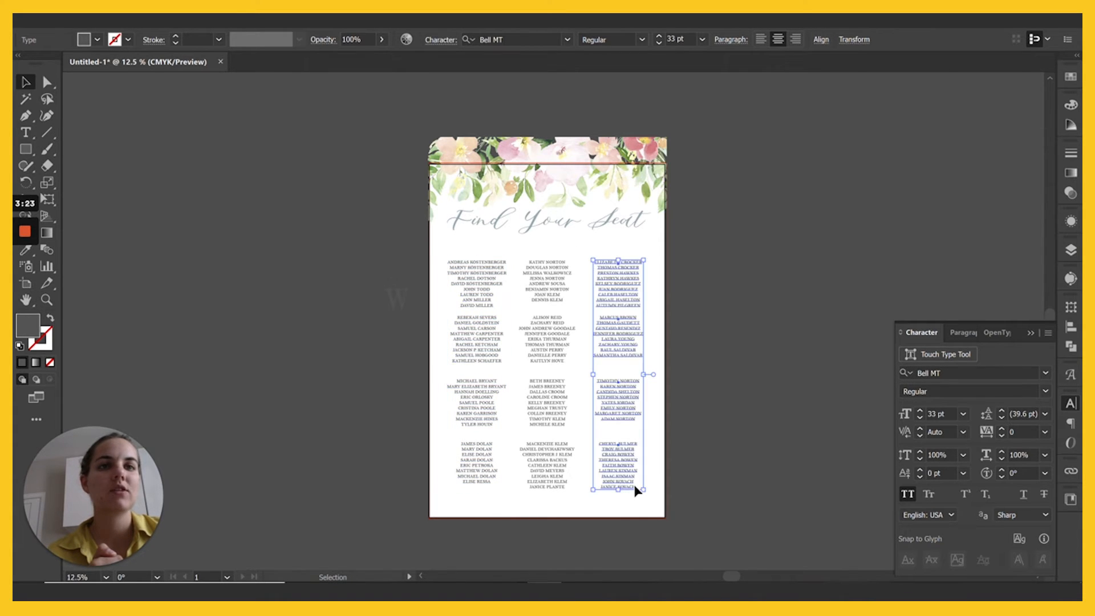
key(Right)
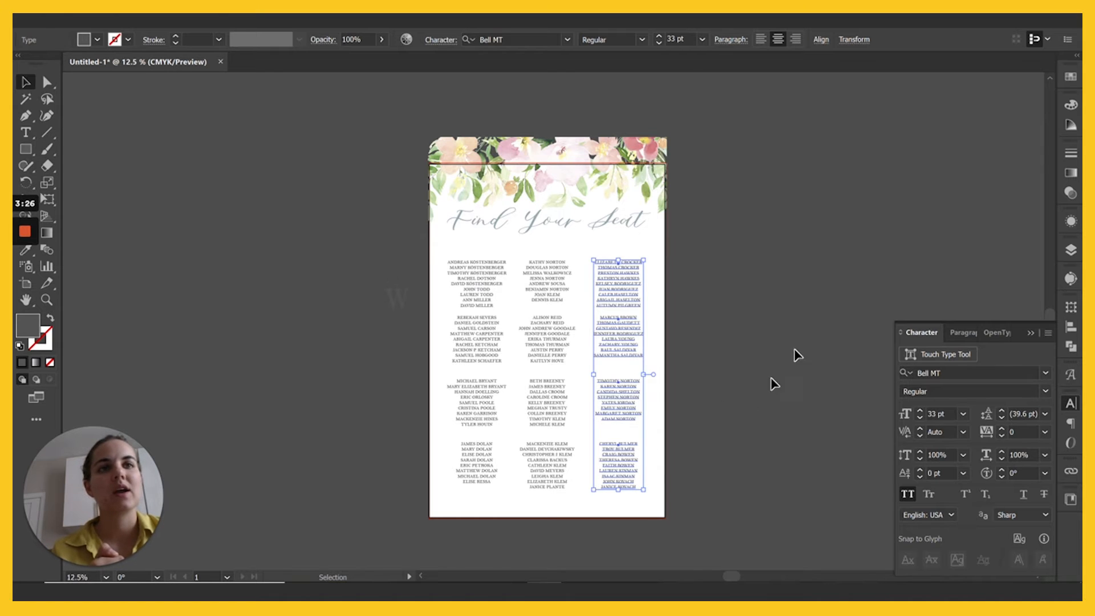
click(800, 331)
drag(539, 515, 530, 268)
key(Right)
key(Right)
key(Right)
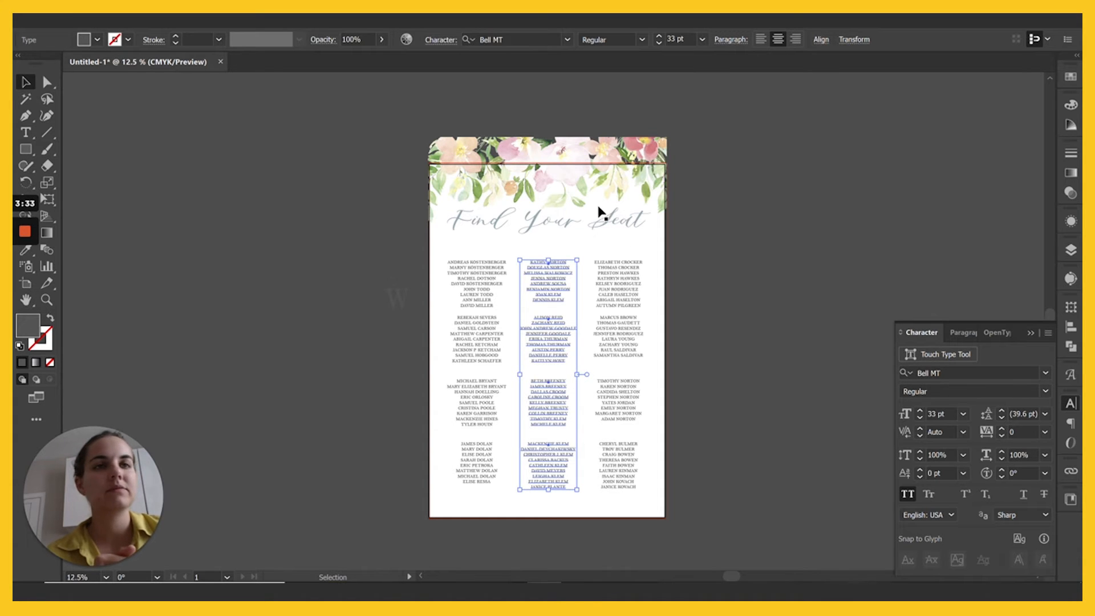
click(692, 231)
Step: Move the lower three rows of guest lists down to leave more space beneath the first row
drag(664, 515, 452, 347)
key(Down)
key(Down)
key(Down)
key(Down)
key(Down)
key(Down)
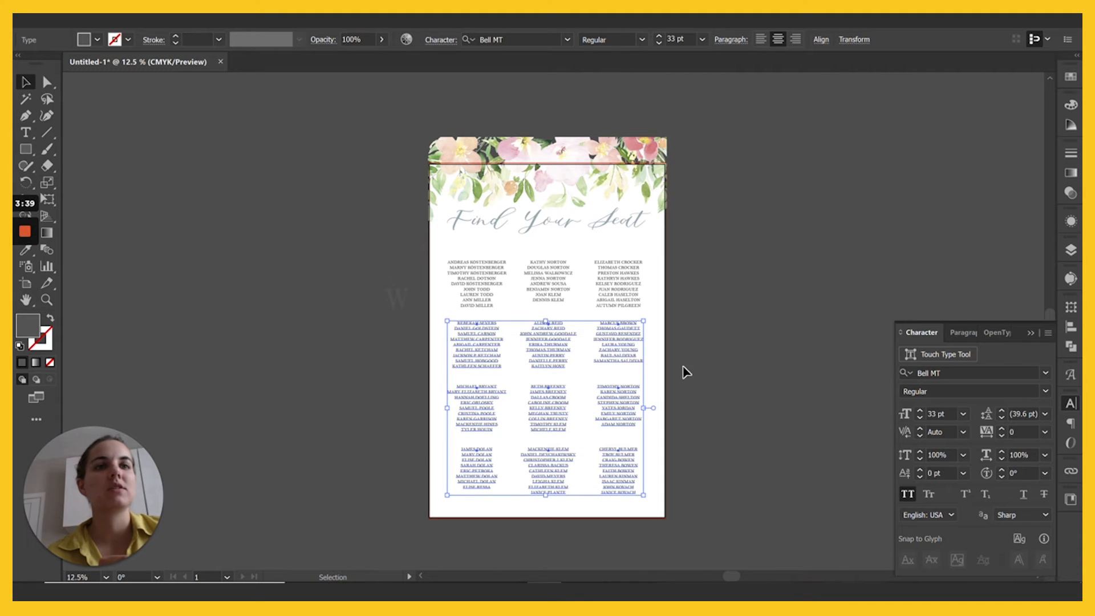
click(716, 518)
Step: Nudge the bottom row of guest lists slightly down to widen the gap above it
click(421, 462)
key(Down)
key(Down)
key(Down)
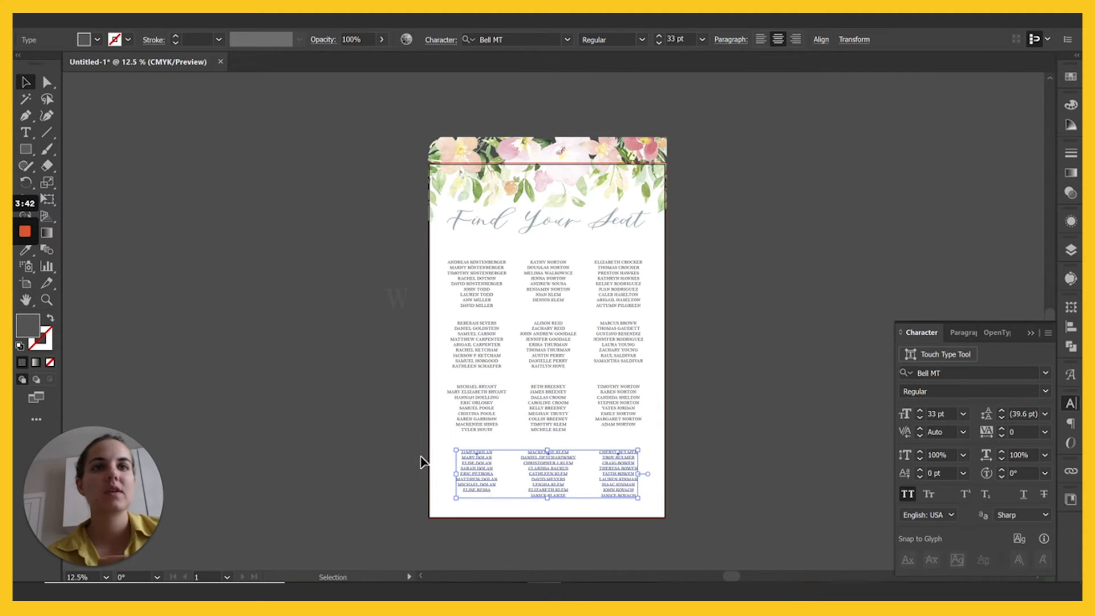
click(672, 369)
Step: Move all twelve guest lists slightly upward together, leaving more margin at the artboard's lower edge
drag(669, 490, 650, 486)
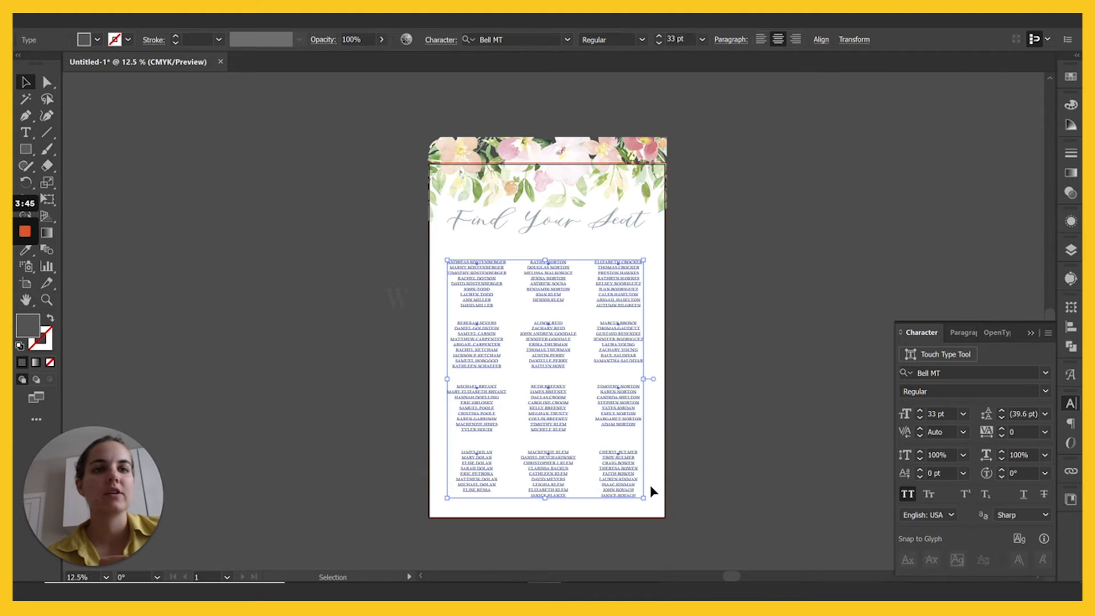
key(Up)
key(Up)
key(Up)
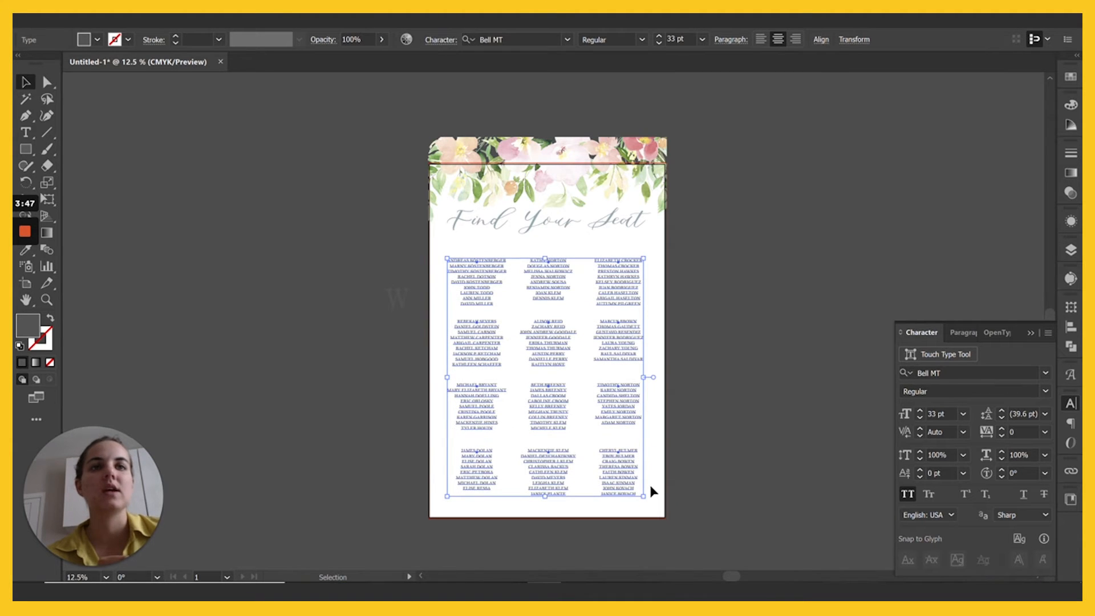
click(747, 429)
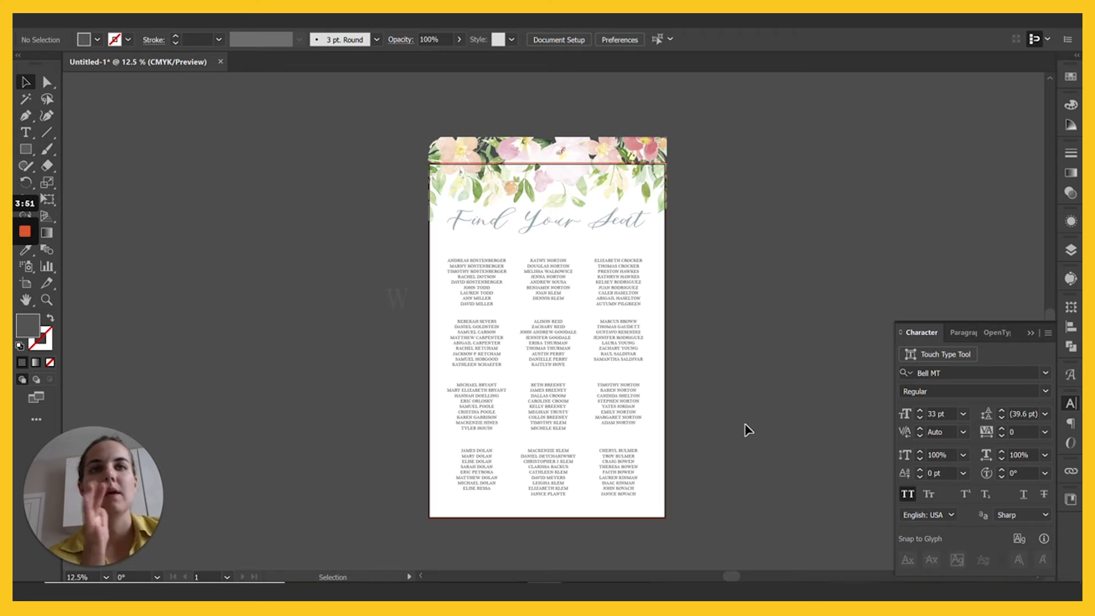
click(24, 133)
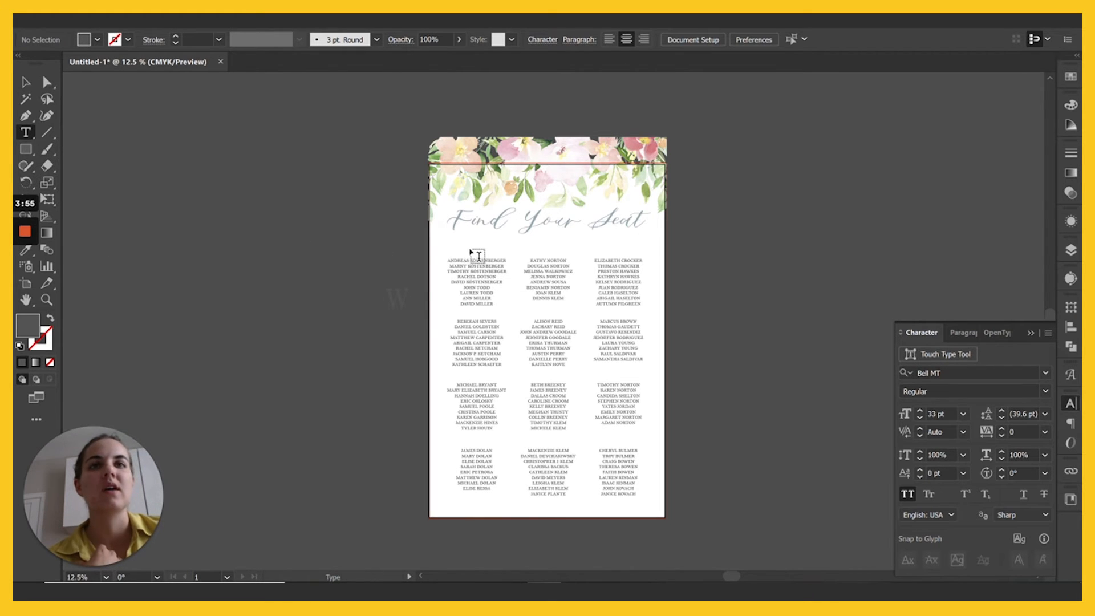
click(366, 240)
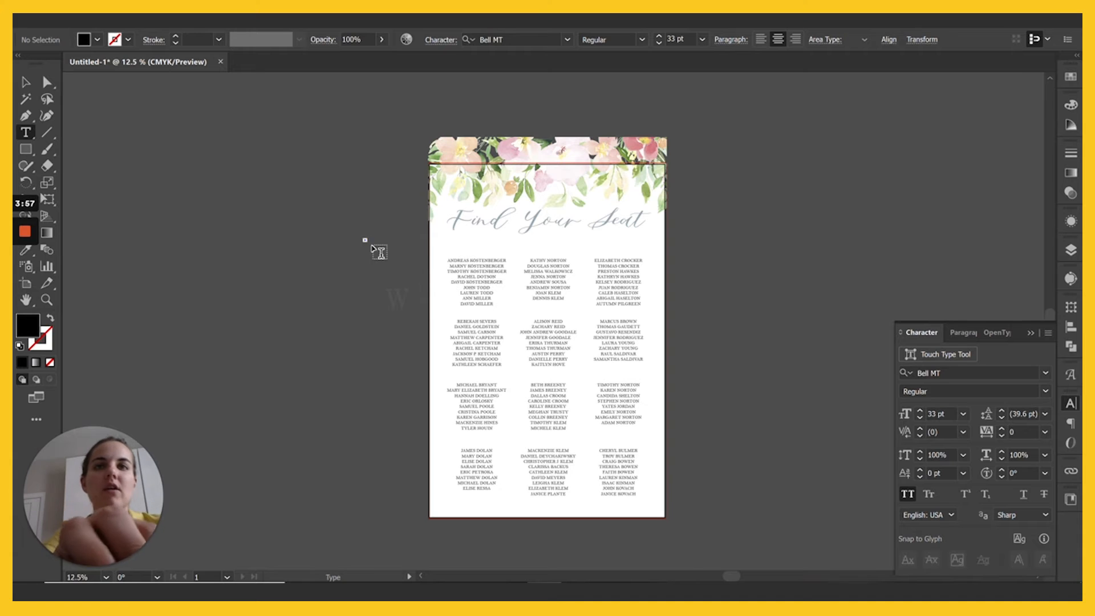
key(Escape)
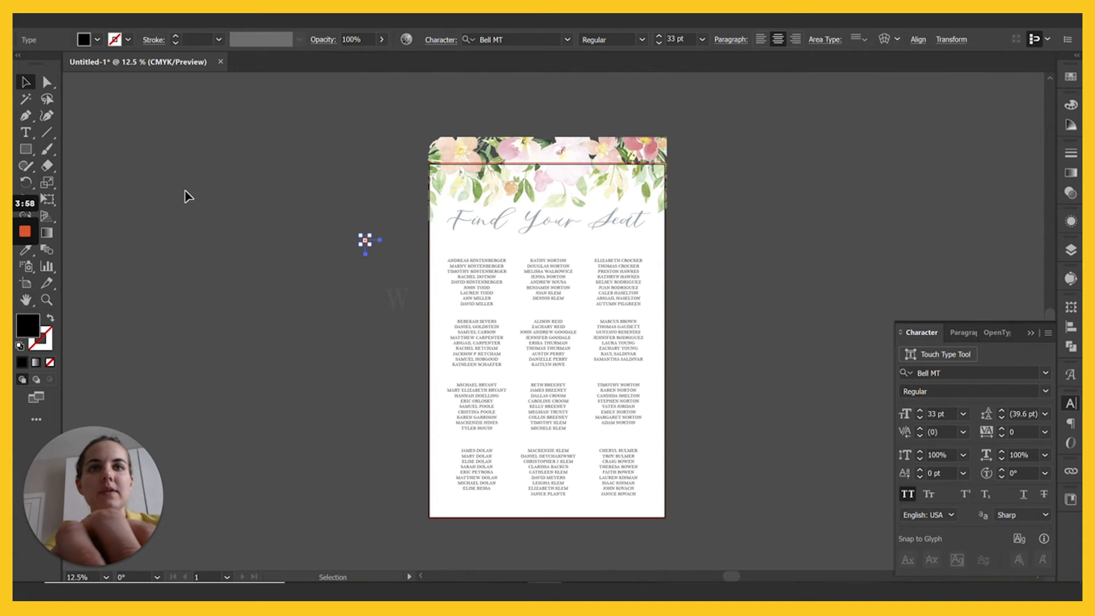
click(187, 197)
Step: Add a text frame beside the artboard reading "Table 1", matching the heading's Sapphire Script style and colour
click(25, 132)
drag(294, 226, 362, 269)
text(TABLE)
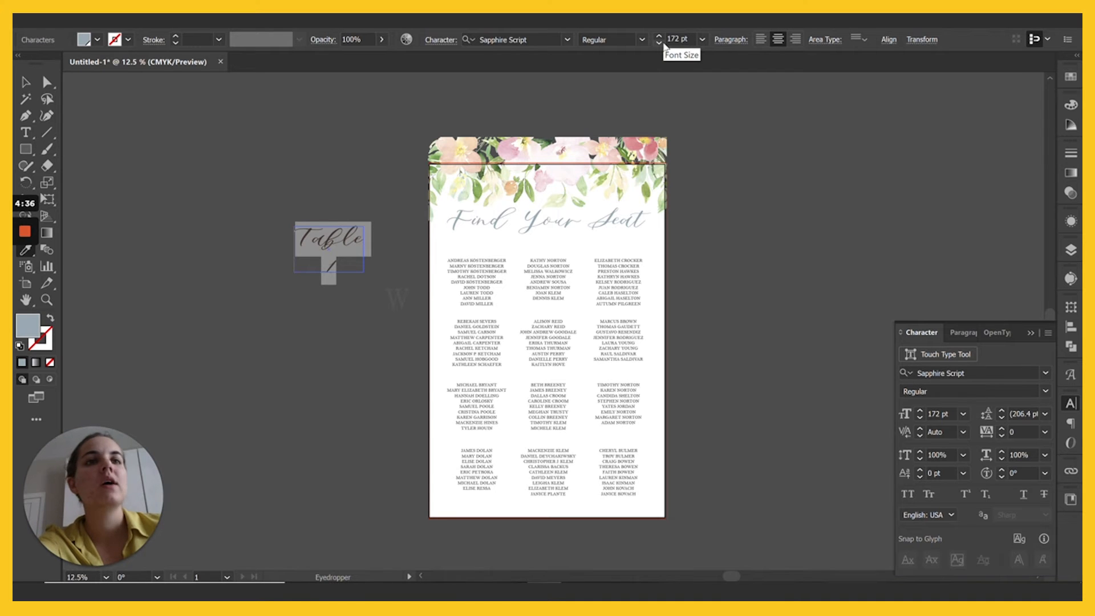
Step: Set the "Table 1" label's font size to 72 pt
click(702, 38)
click(721, 289)
click(25, 83)
click(211, 142)
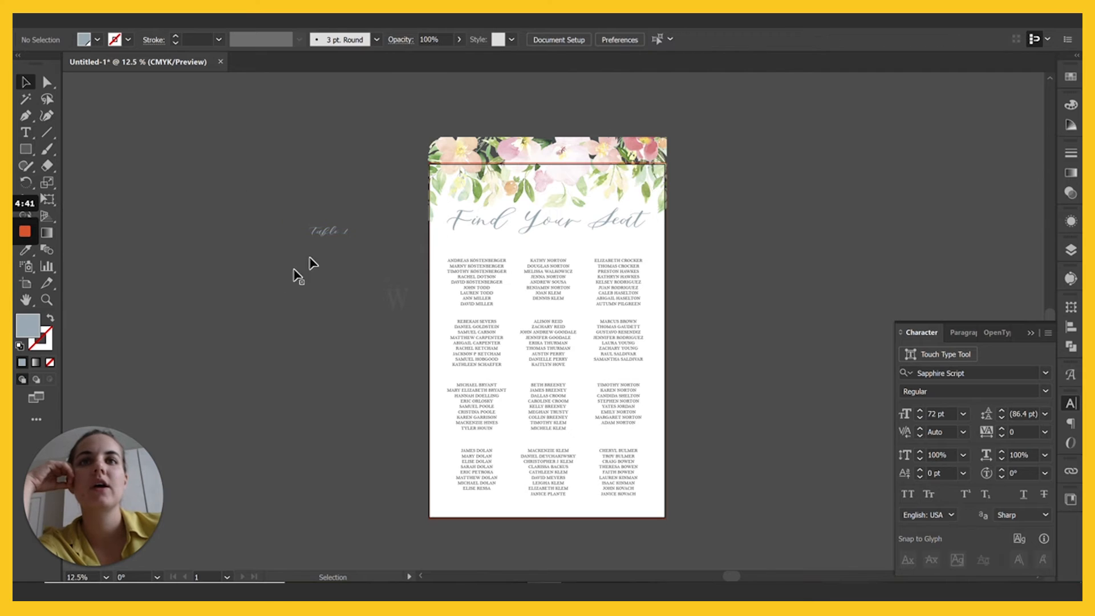
Step: Place the "Table 1" label above the first guest list and fine-tune it slightly right and down to centre it
click(342, 235)
drag(329, 272, 473, 252)
key(ctrl+plus)
key(ctrl+plus)
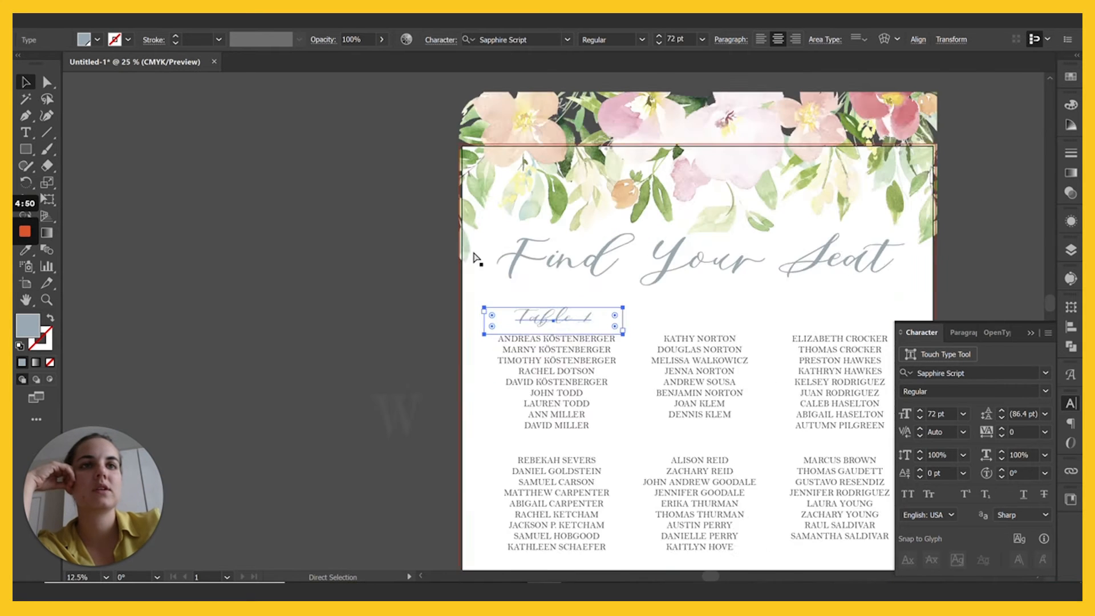
key(ctrl+plus)
key(ctrl+plus)
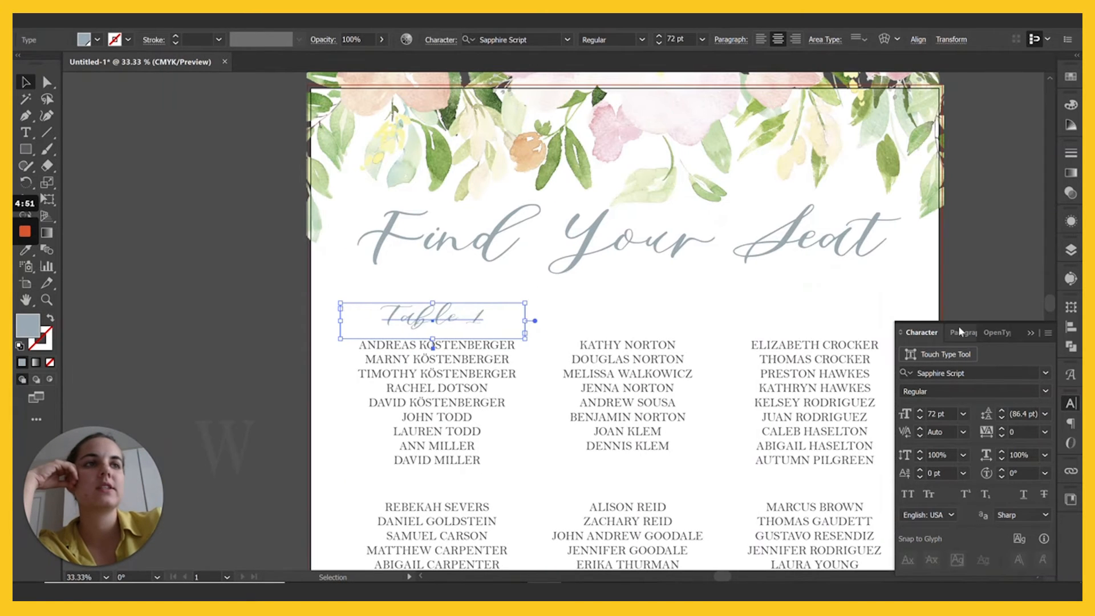
click(1030, 333)
scroll(927, 318, right, 3)
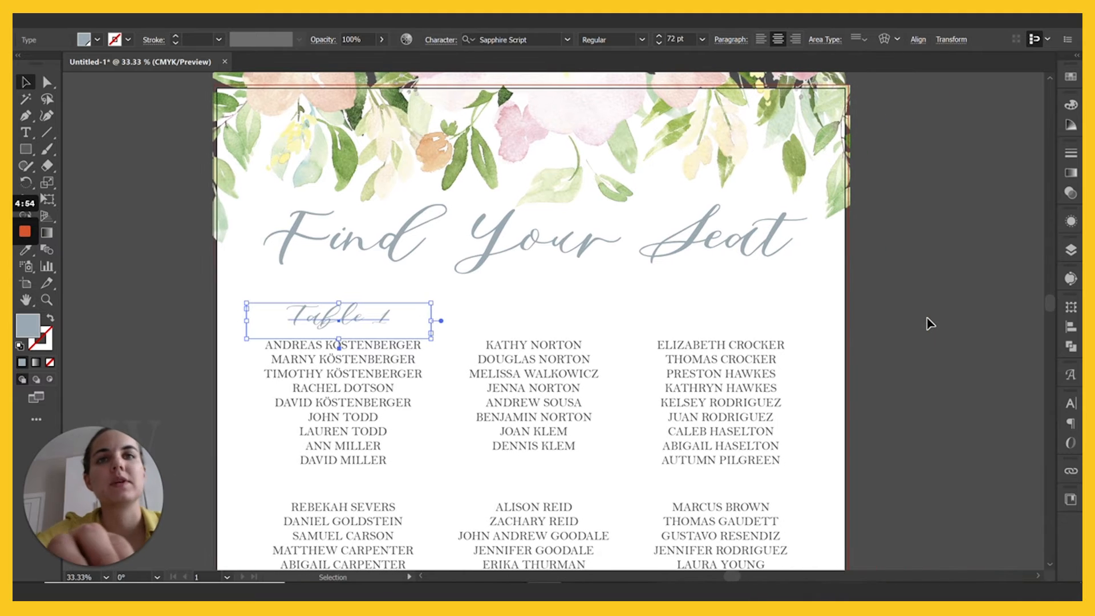
key(Right)
key(Right)
key(Right)
key(Right)
key(Right)
key(Right)
key(Right)
key(Right)
key(Right)
key(Down)
key(Down)
key(Down)
key(Down)
key(Down)
key(Down)
key(Down)
key(Down)
key(Down)
key(Down)
key(Down)
key(Down)
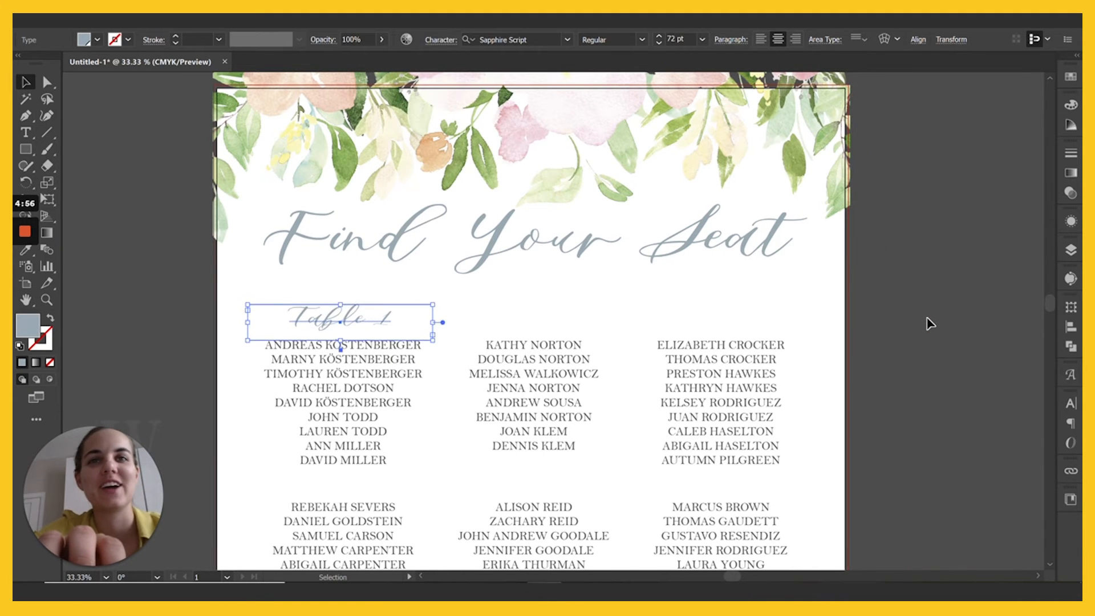
Step: Duplicate the "Table 1" label above the second and third guest lists in the first row
key(a)
key(ctrl+v)
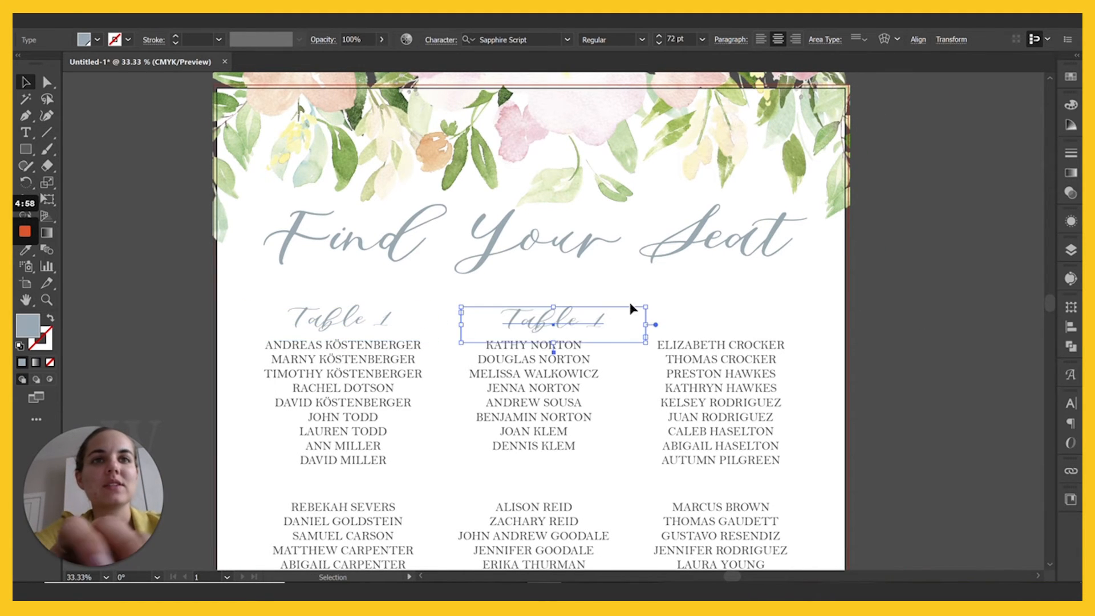
key(a)
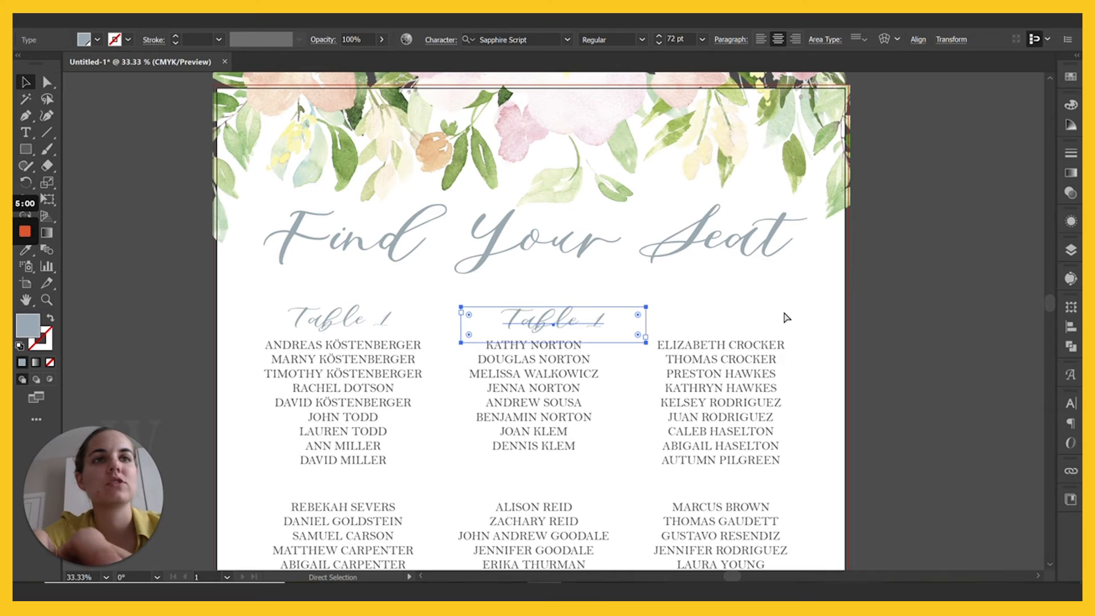
click(869, 293)
drag(545, 322, 699, 320)
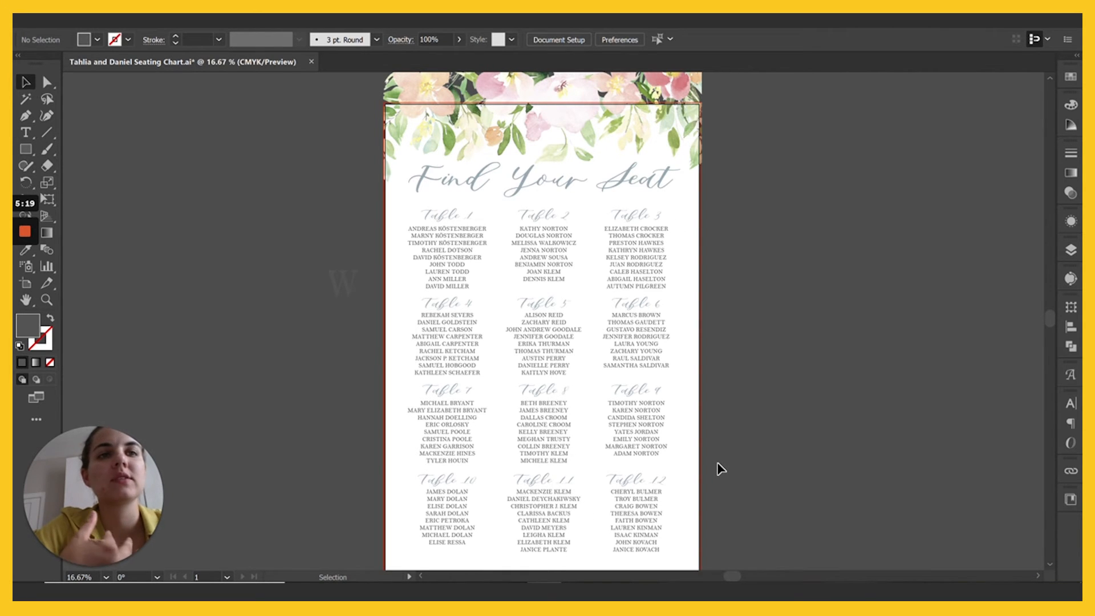
scroll(720, 469, down, 1)
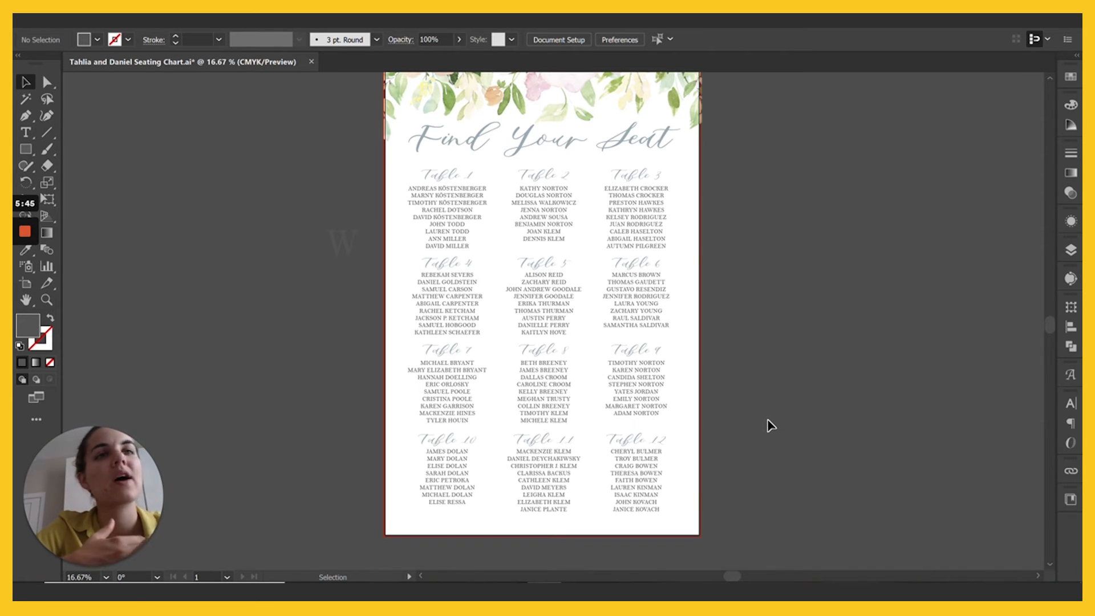
Step: Select all guest lists by their shared fill colour, leave out the stray "W" beside the artboard, and set the font size to 35 pt
click(649, 300)
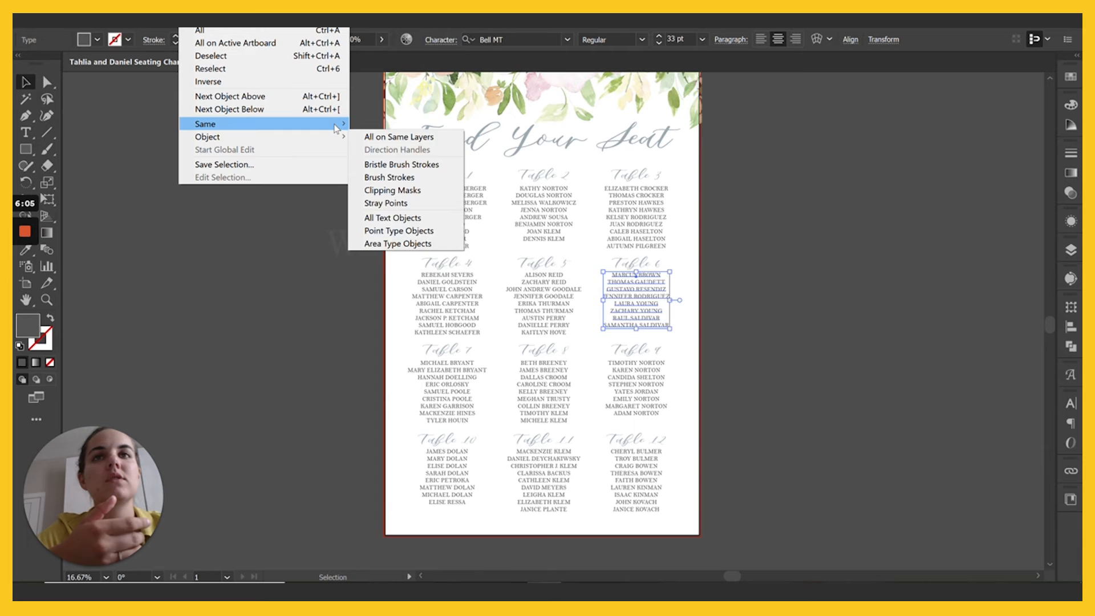
mouse_move(319, 124)
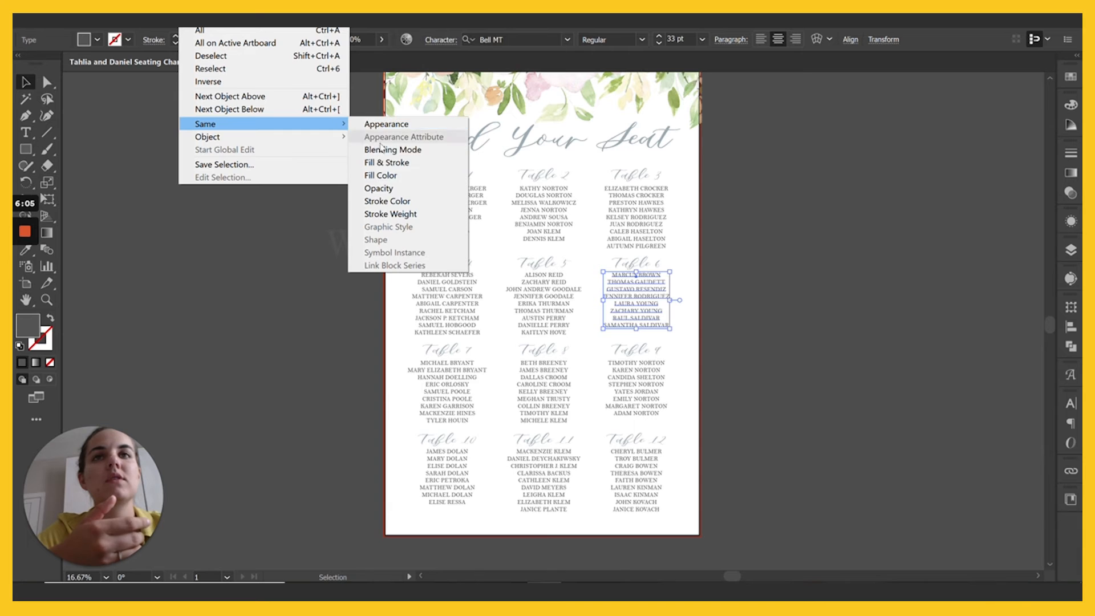
click(380, 175)
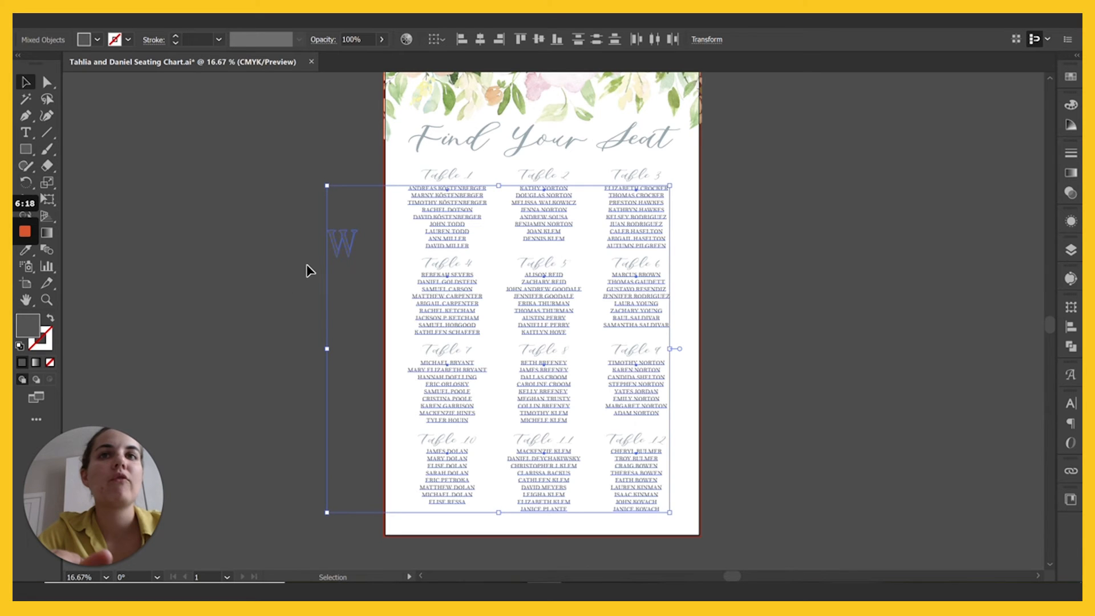
shift+click(345, 251)
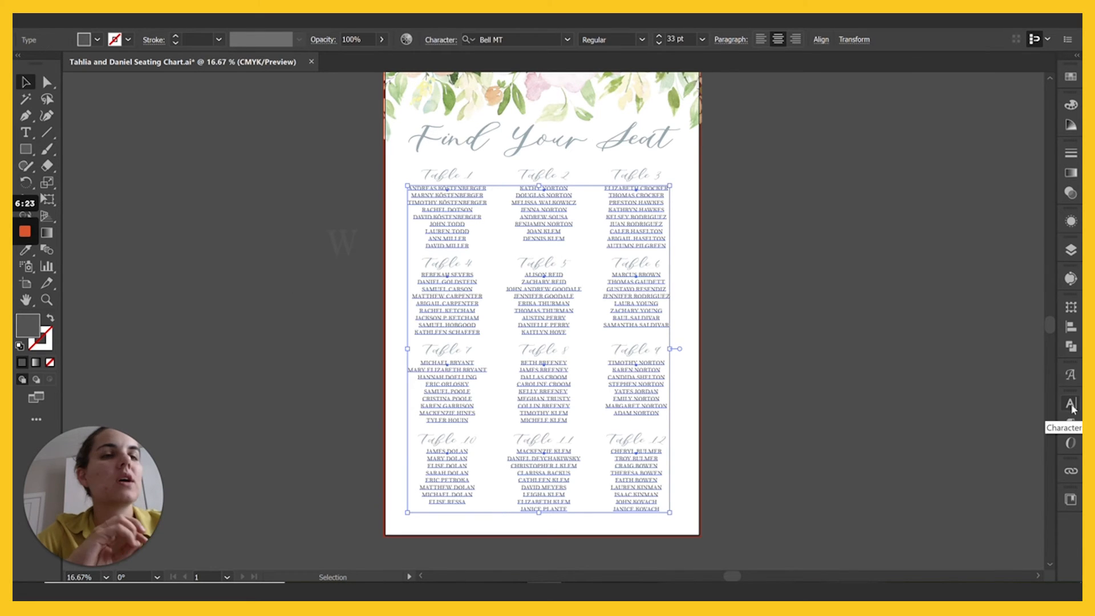
click(1071, 404)
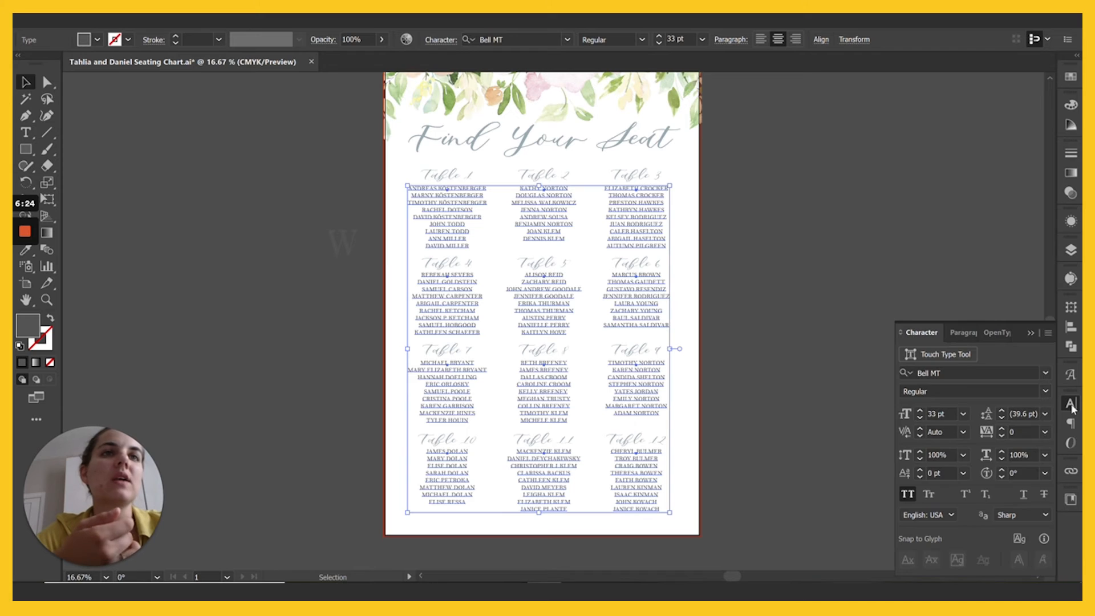
click(921, 411)
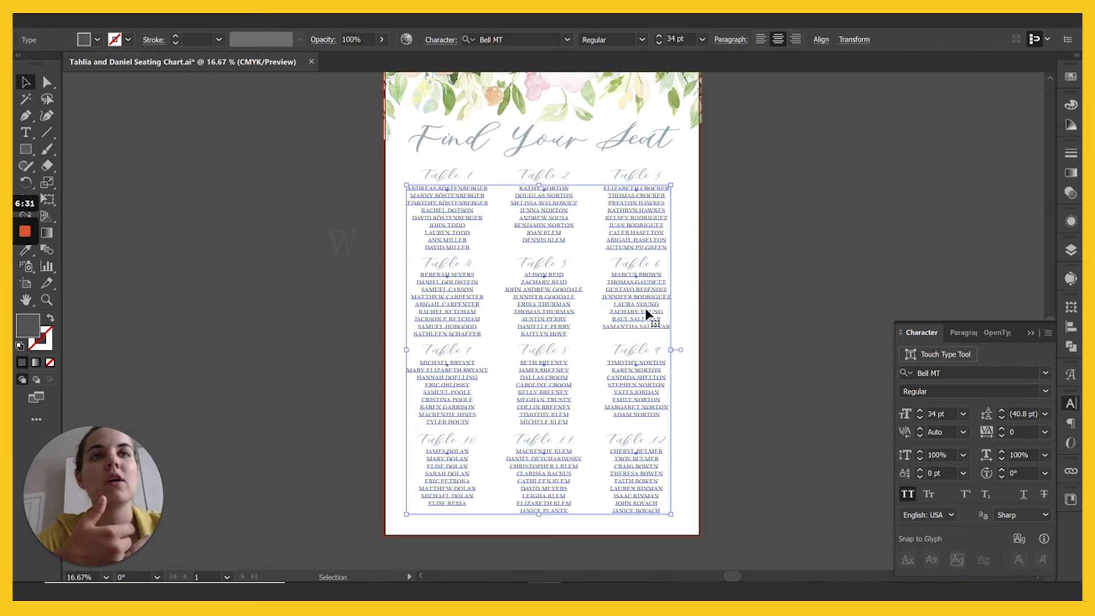
click(926, 409)
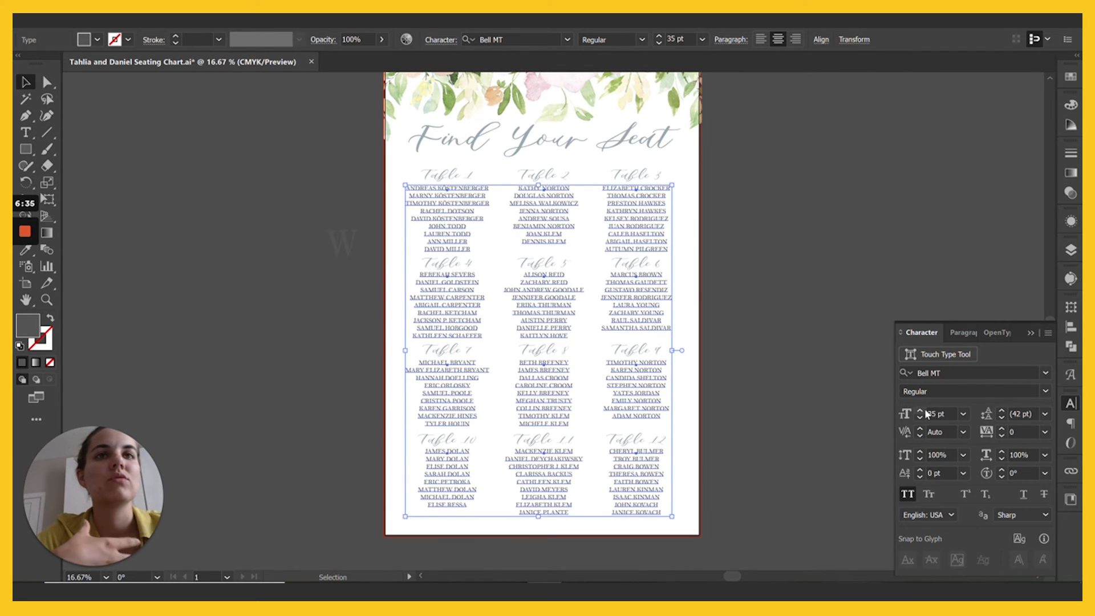
click(775, 287)
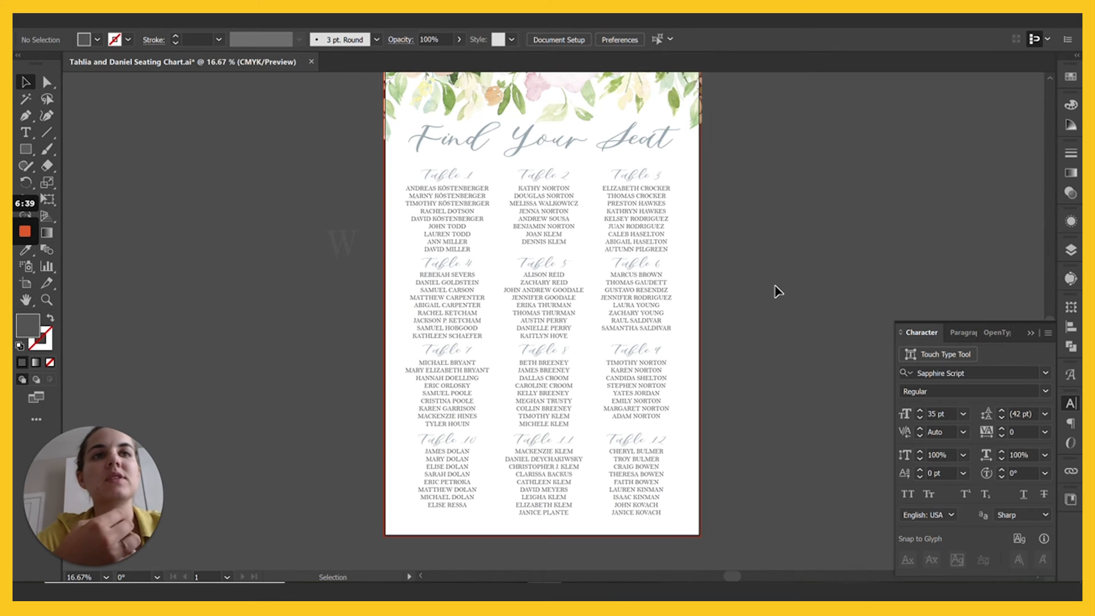
Step: Nudge the first row, Tables 1 to 3 with their guest lists, upward in three large increments
scroll(775, 291, down, 2)
scroll(775, 291, up, 1)
scroll(361, 179, up, 1)
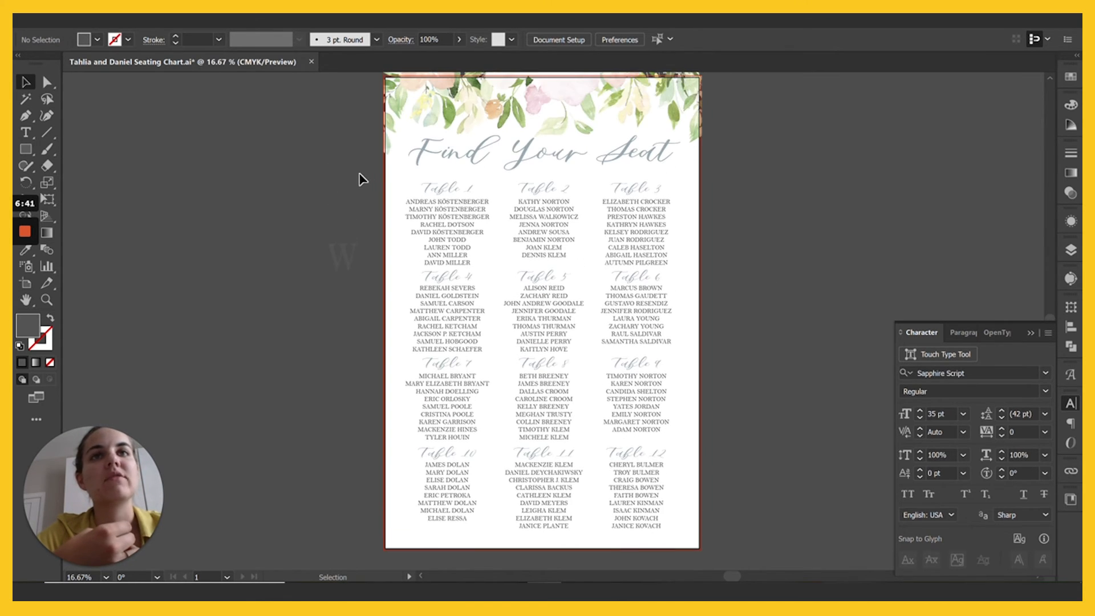
drag(379, 182, 658, 235)
key(shift+Up)
key(shift+Up)
key(shift+Up)
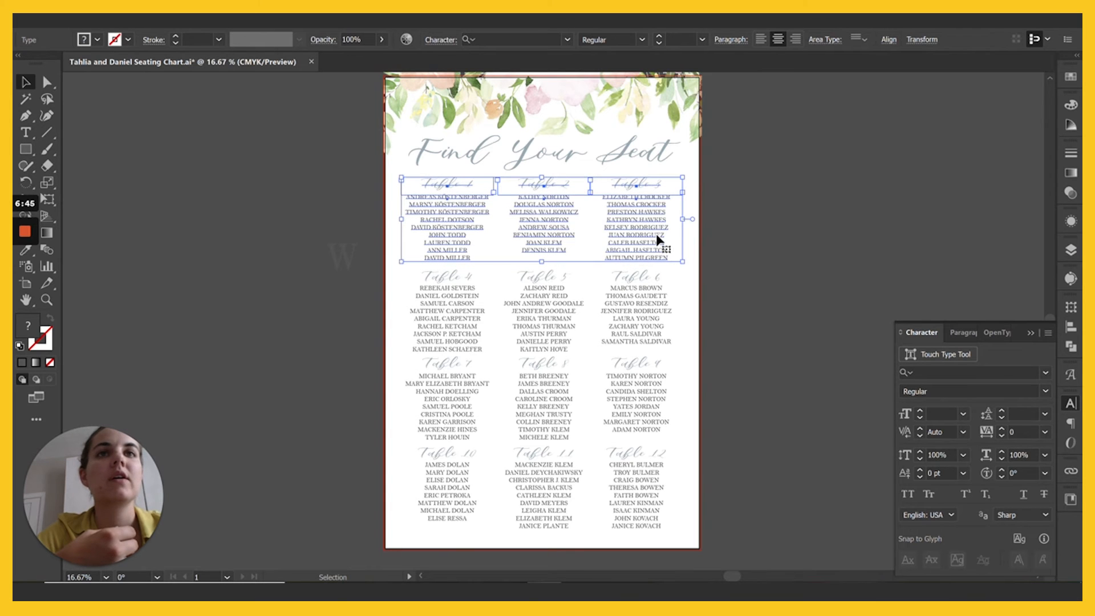
click(745, 314)
Step: Nudge the third and fourth rows, Tables 7 to 12 with their guest lists, downward in two large increments
scroll(747, 314, down, 2)
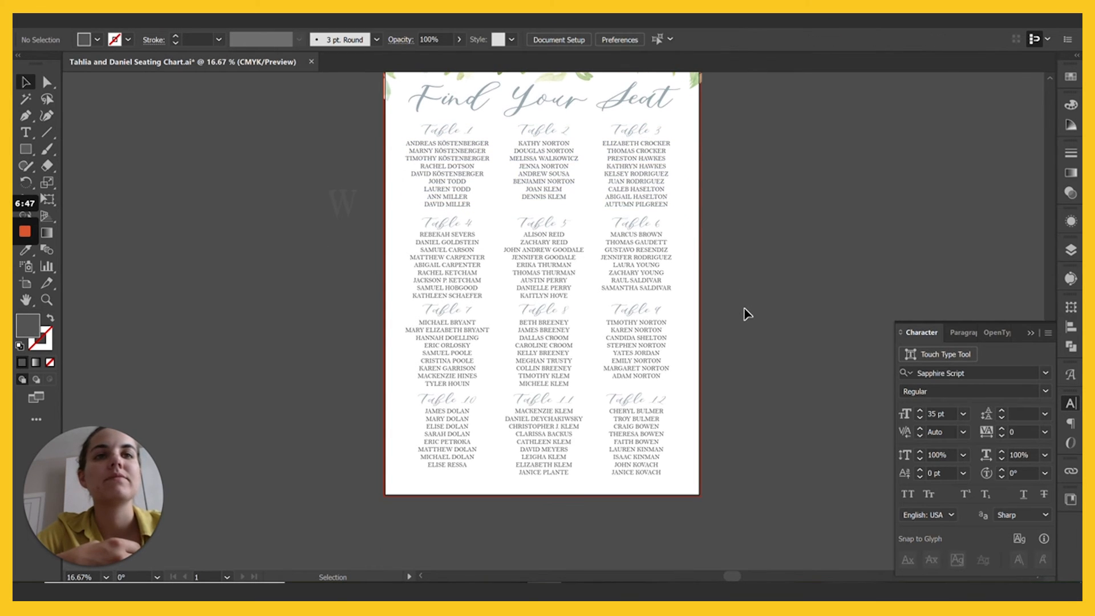
drag(704, 476, 372, 311)
key(shift+Down)
key(shift+Down)
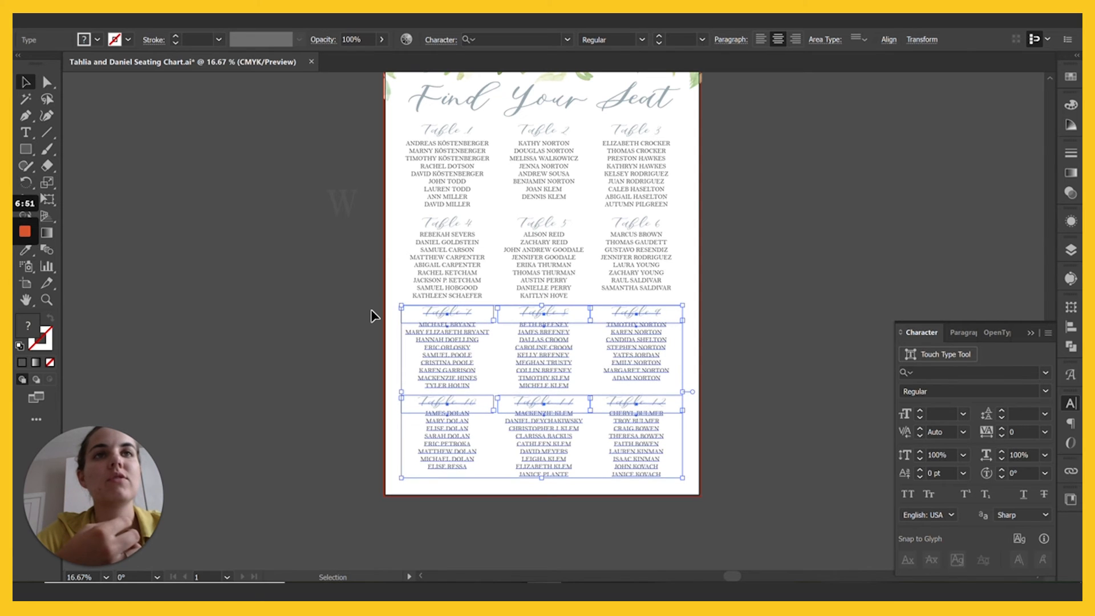
click(753, 391)
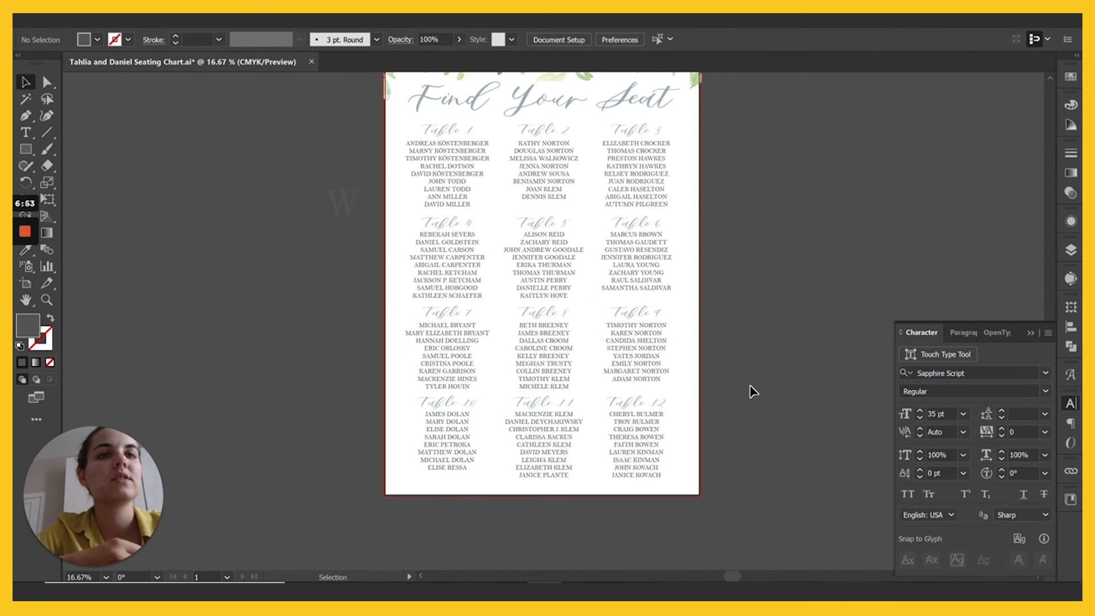
Step: Shift the last row, Tables 10 to 12 with their guest lists, slightly farther down to even out the row gaps
click(389, 403)
key(shift+Down)
key(shift+Down)
key(shift+Down)
key(shift+Up)
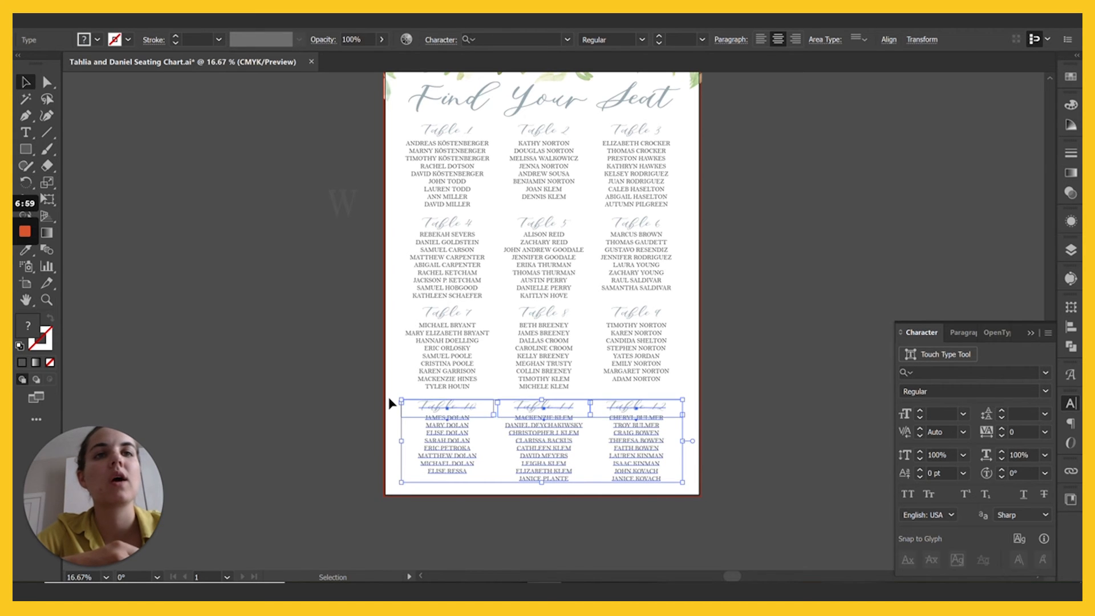
click(816, 258)
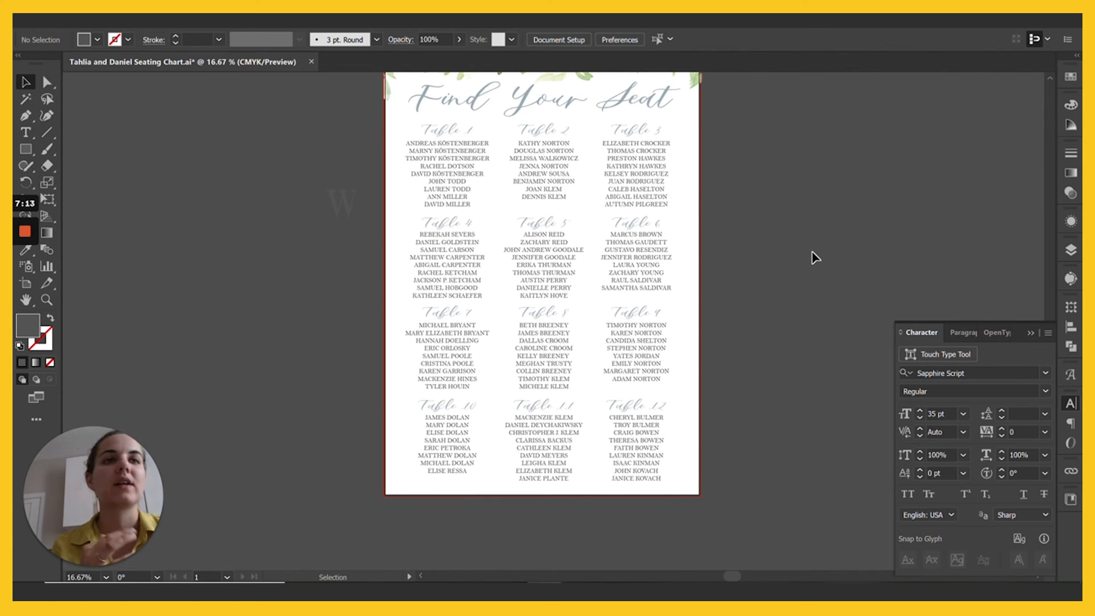
Step: Nudge the "Find Your Seat" heading up one large increment towards the floral border
scroll(814, 257, up, 2)
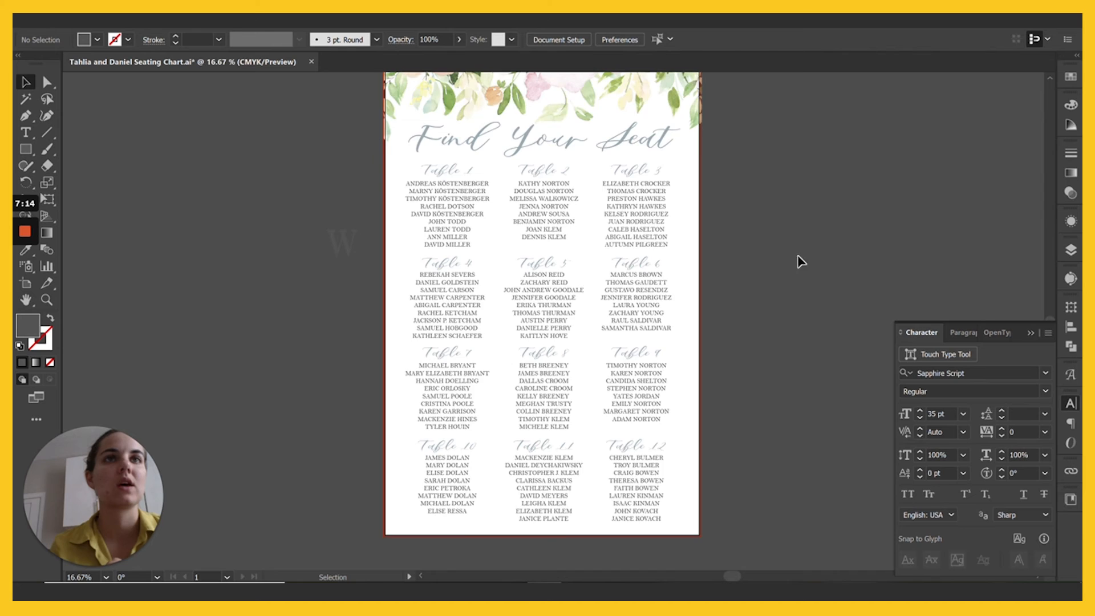
scroll(797, 261, up, 2)
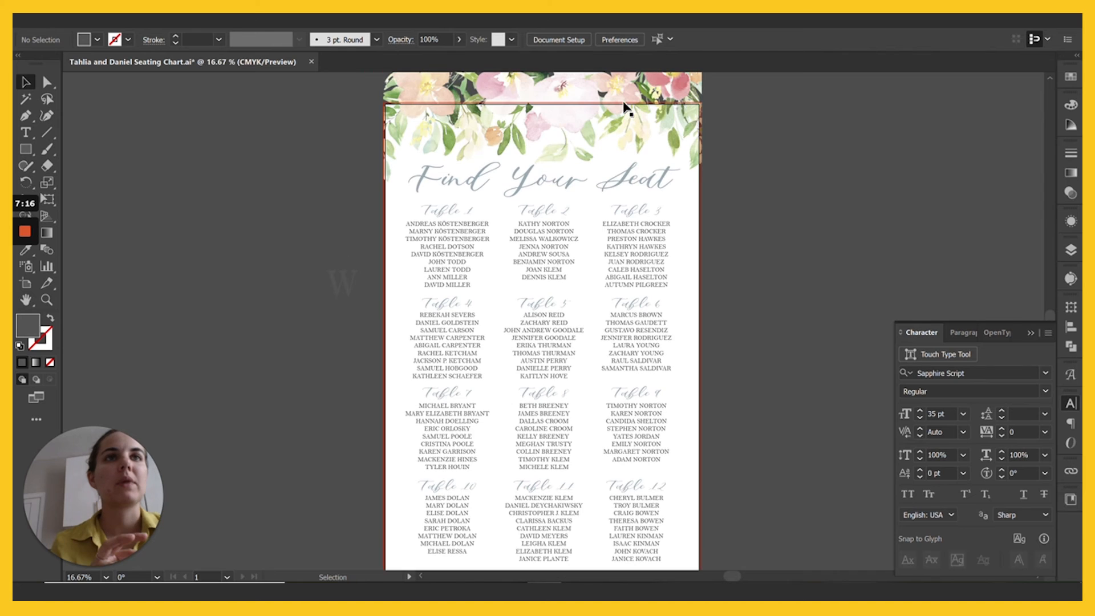
click(590, 132)
click(541, 181)
key(shift+Up)
Step: Move the labels and guest lists of Tables 1 to 3 slightly higher beneath the heading
drag(385, 212, 661, 265)
key(shift+Up)
key(shift+Up)
key(shift+Up)
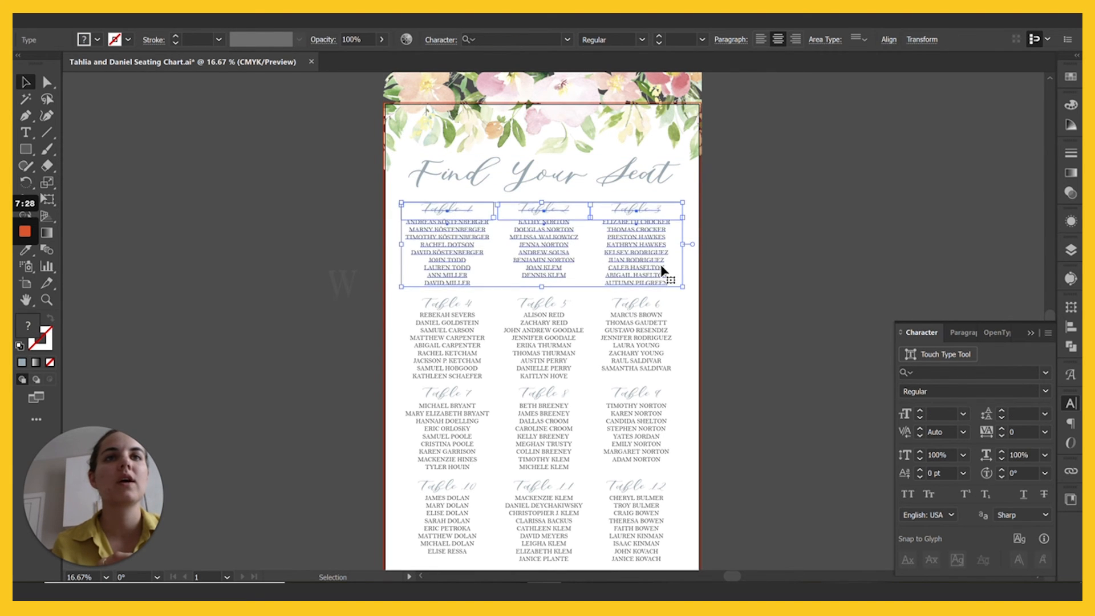
click(767, 271)
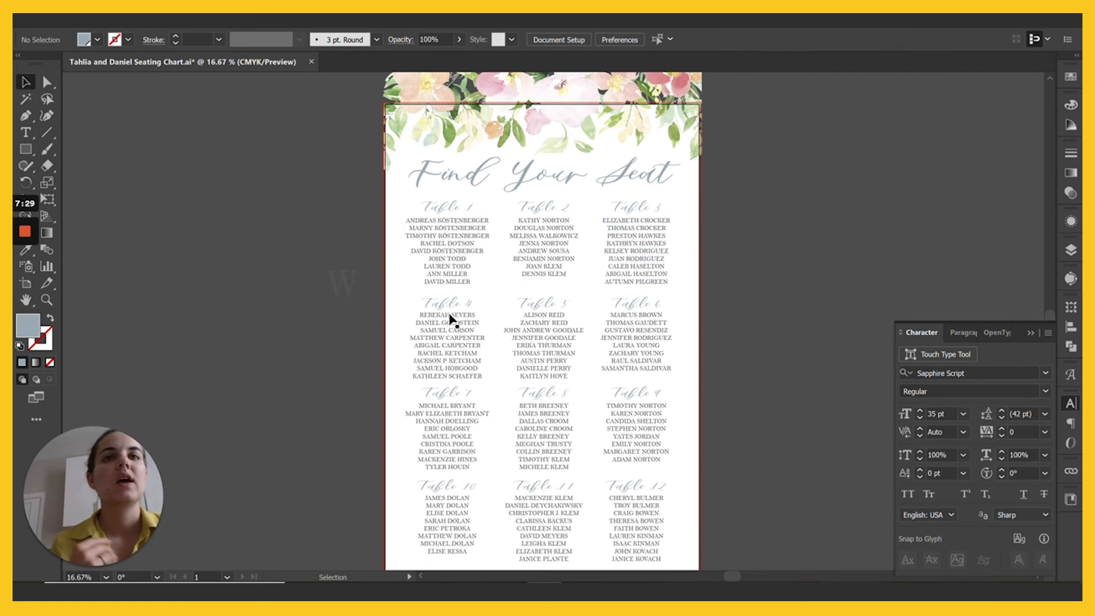
Step: Nudge the second row, Tables 4 to 6 with their guest lists, up one large increment
drag(391, 303, 671, 379)
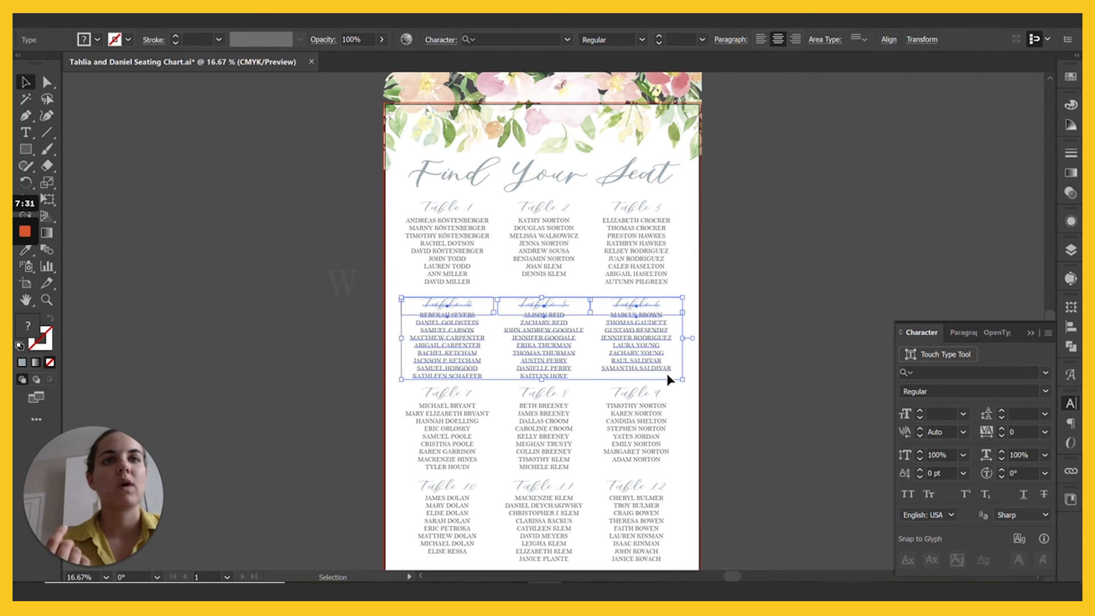
key(shift+Up)
click(697, 431)
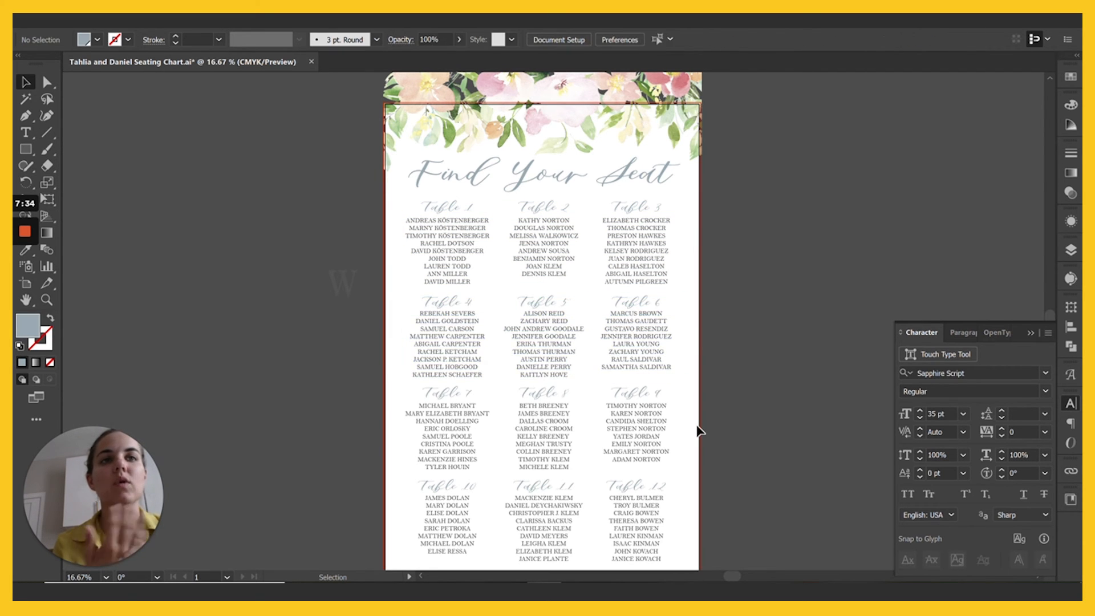
Step: Select all guest lists on the artboard by their shared fill colour and set their leading to 44 pt
scroll(699, 431, down, 2)
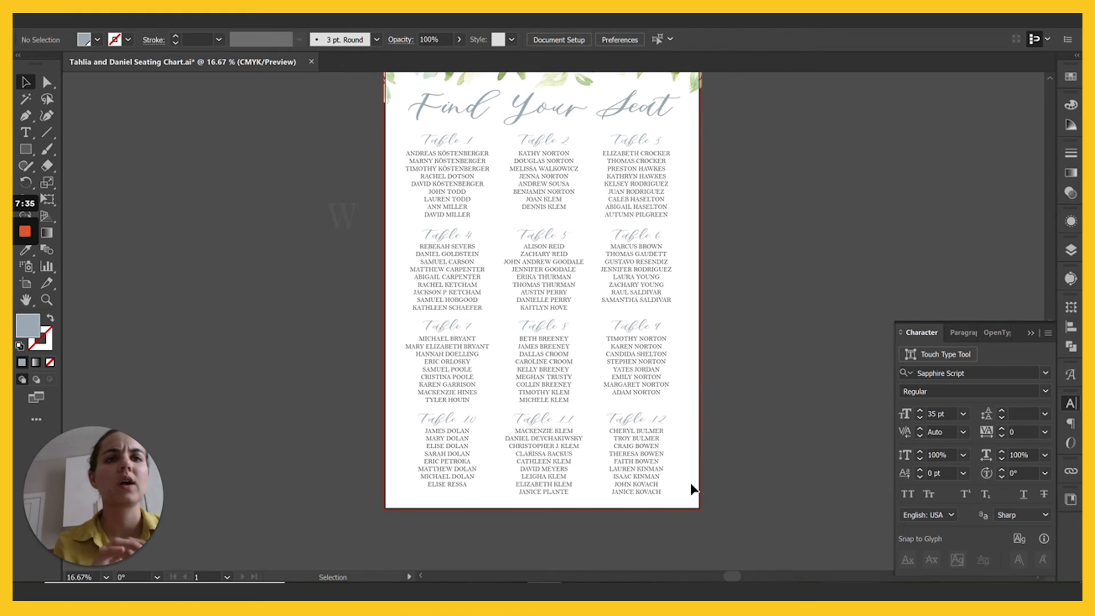
click(427, 176)
click(193, 22)
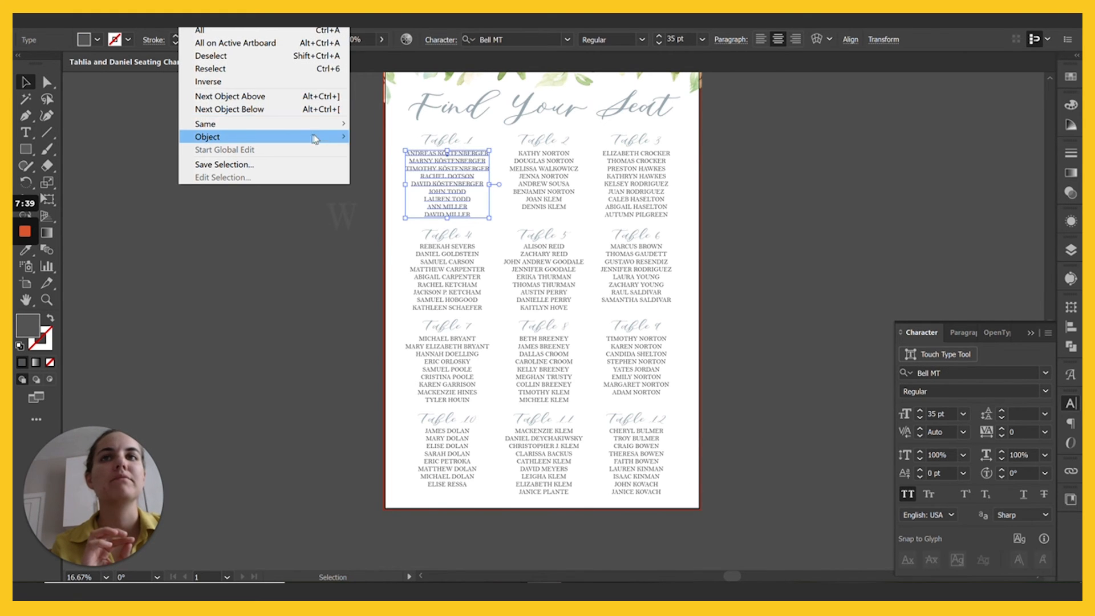
mouse_move(343, 128)
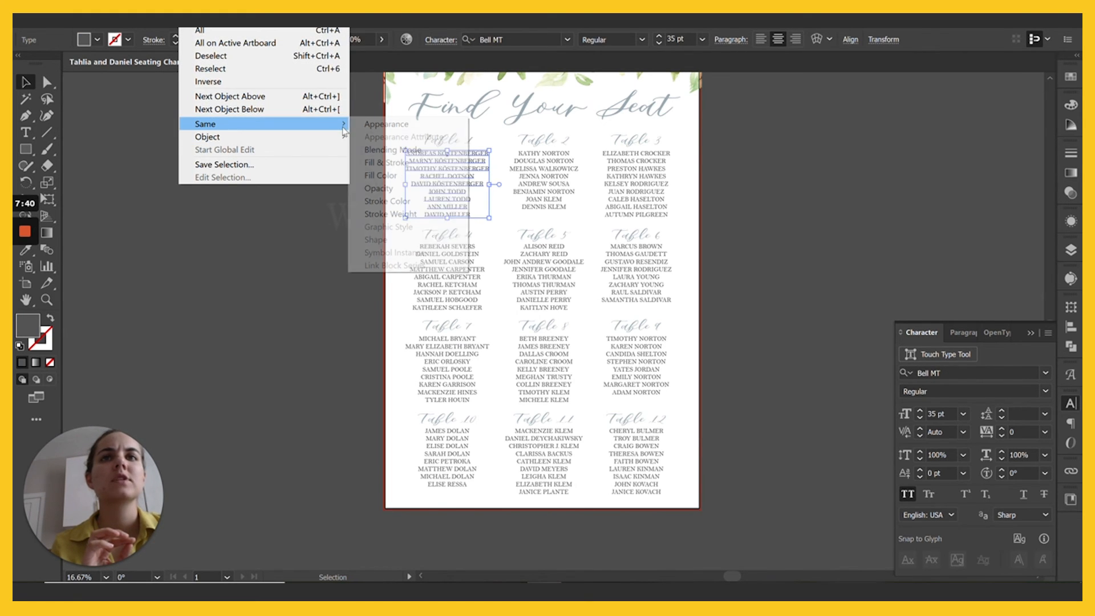
click(393, 178)
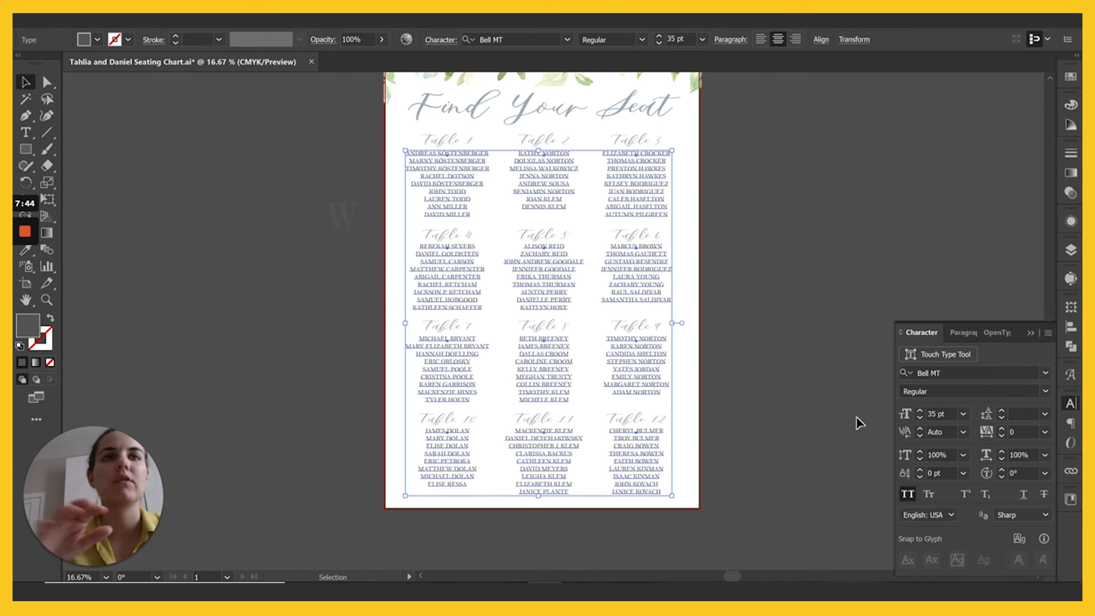
click(1002, 413)
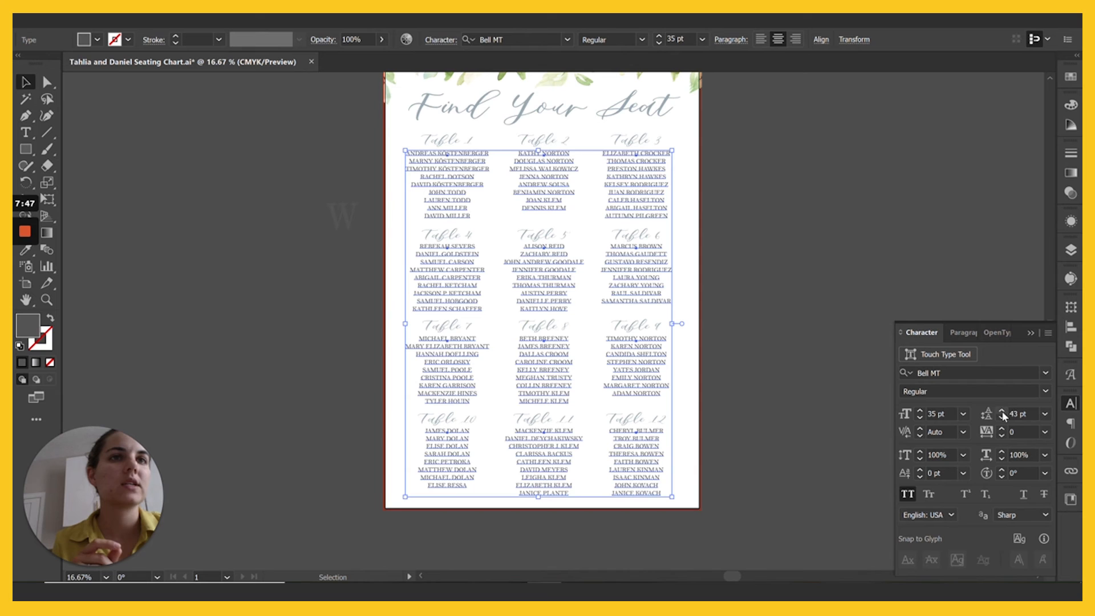
click(1002, 413)
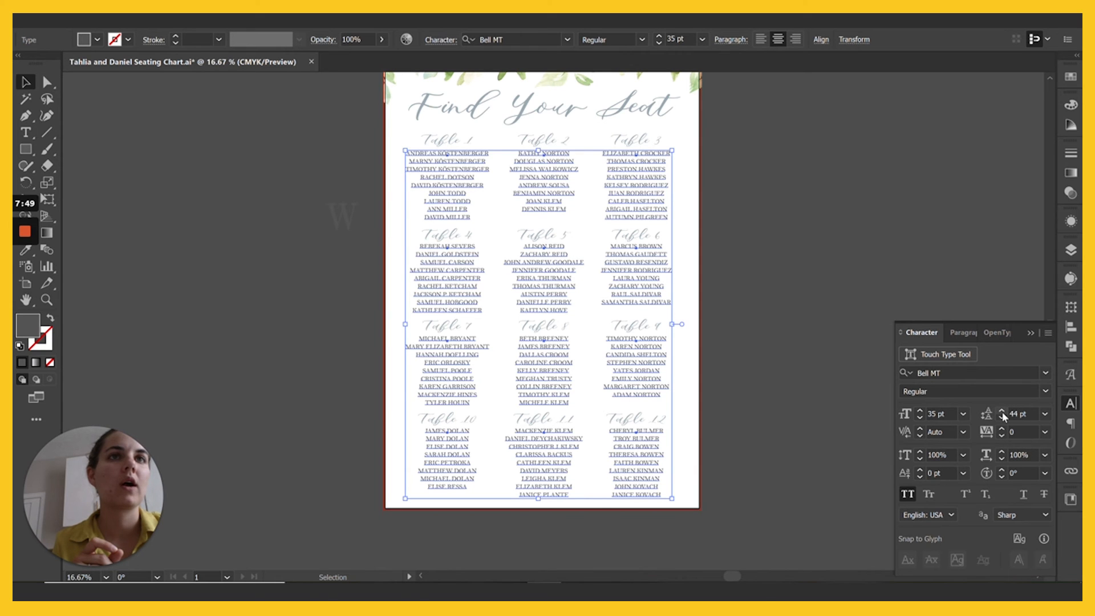
click(828, 344)
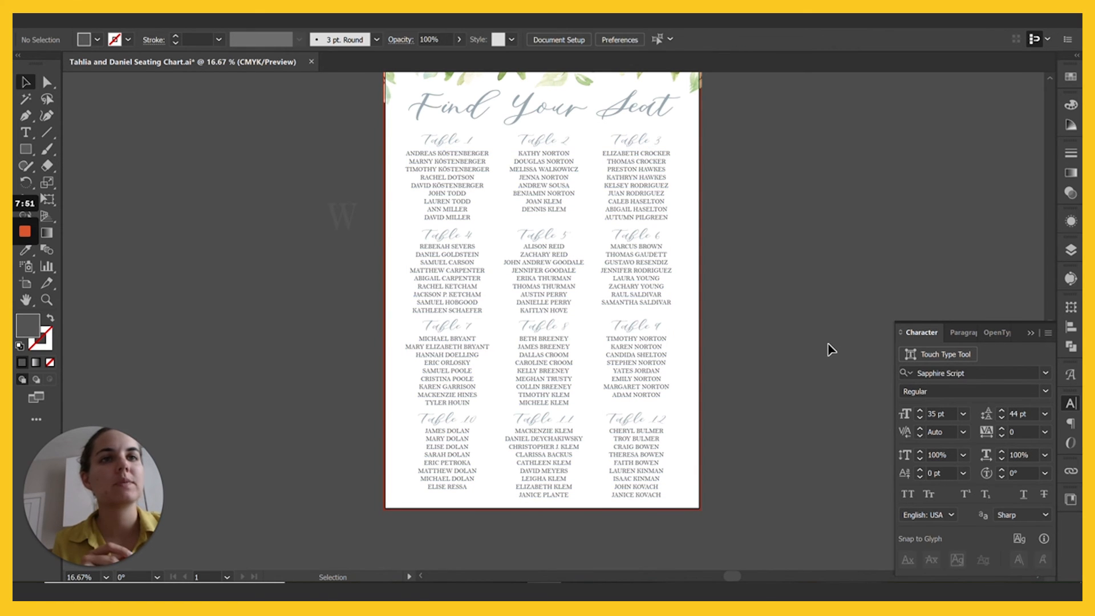
click(1032, 335)
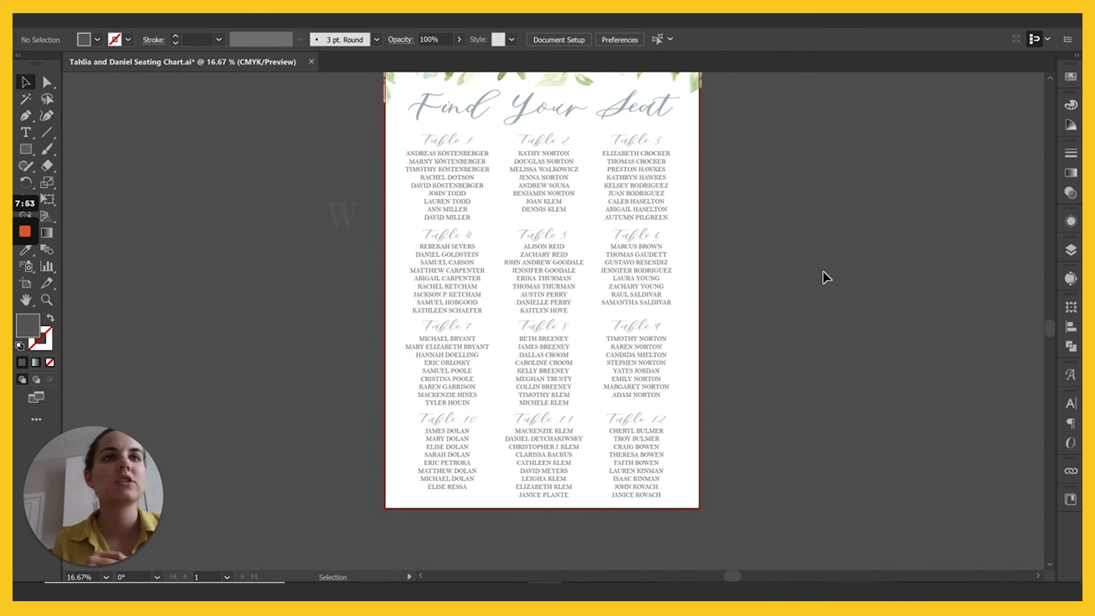
scroll(824, 277, up, 1)
drag(389, 151, 656, 488)
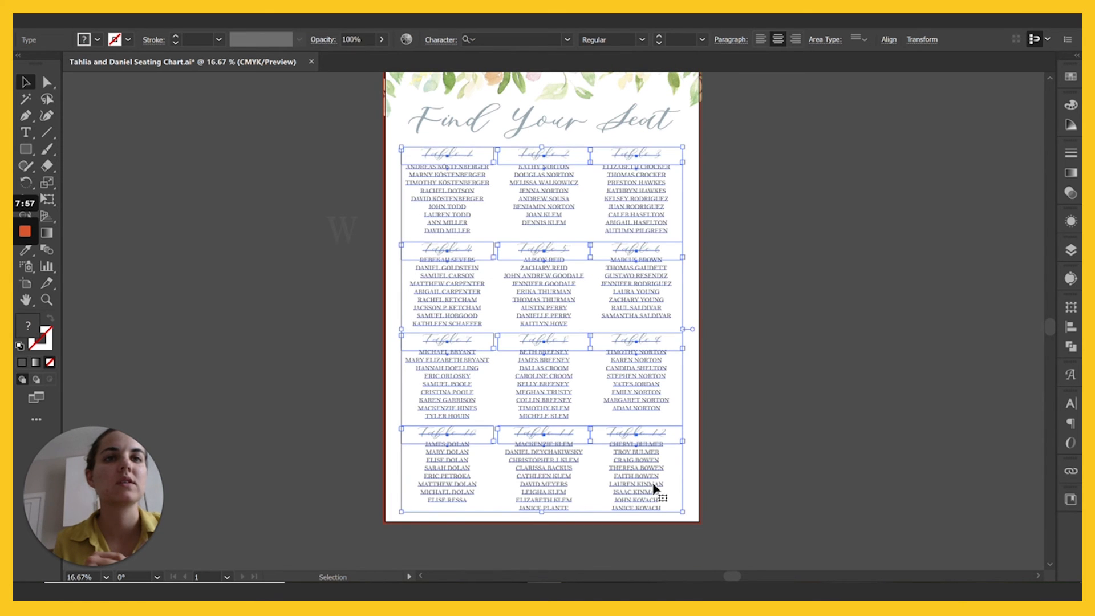
click(733, 227)
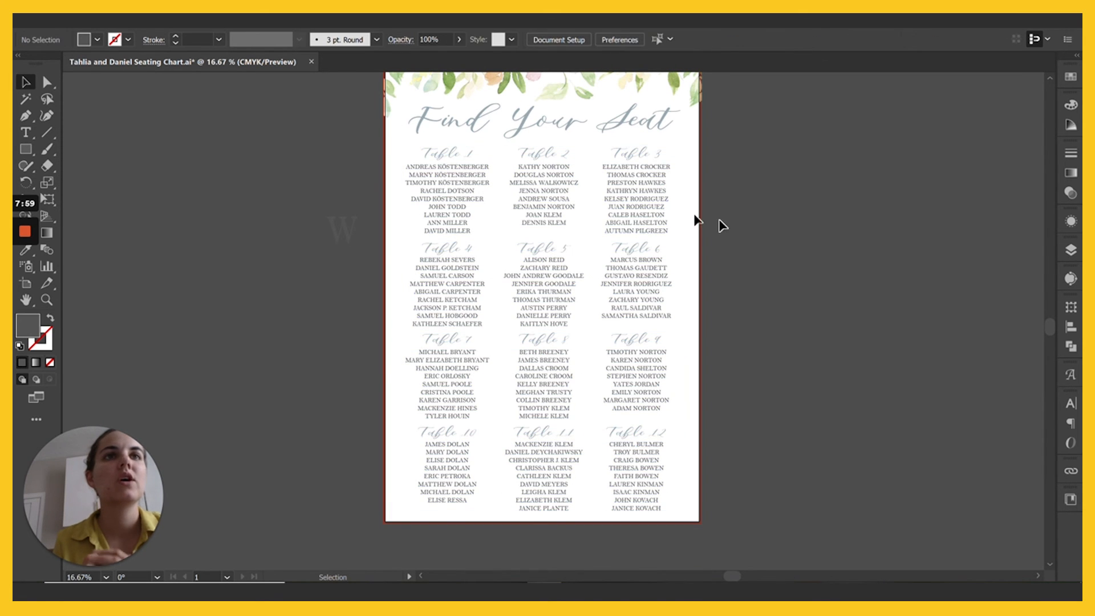
Step: Select all guest lists on the artboard by matching fill colour and reduce their font size to 33 pt
click(653, 213)
click(276, 28)
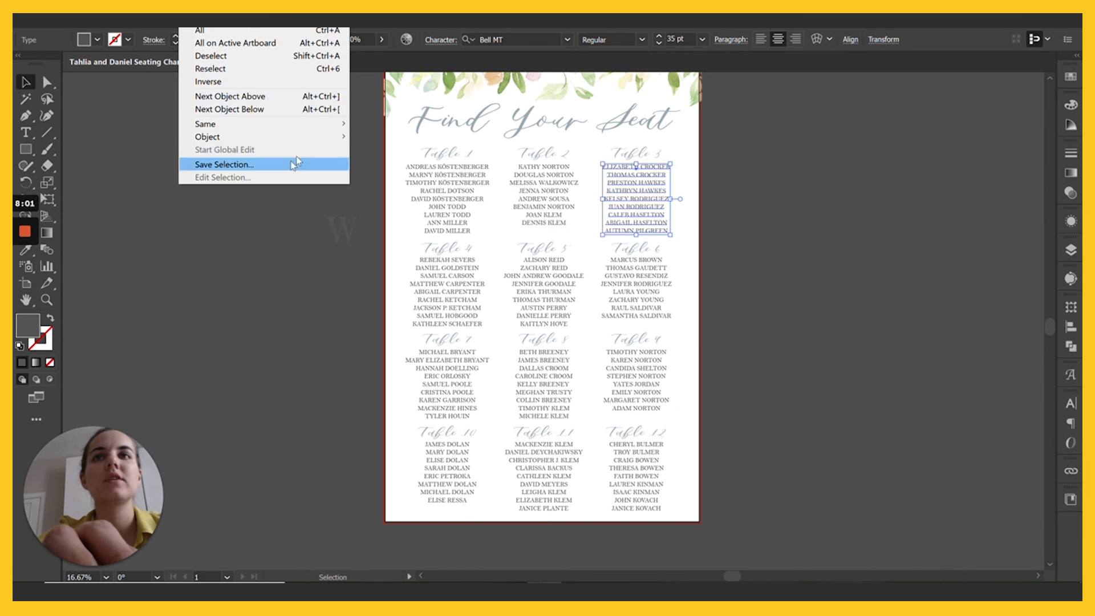
mouse_move(245, 124)
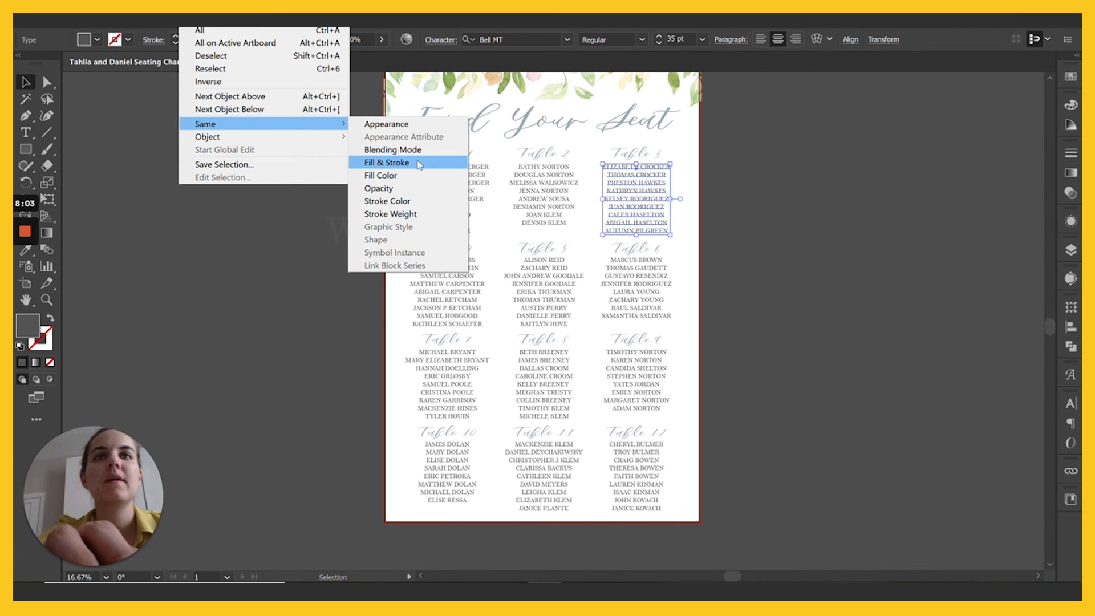
click(425, 175)
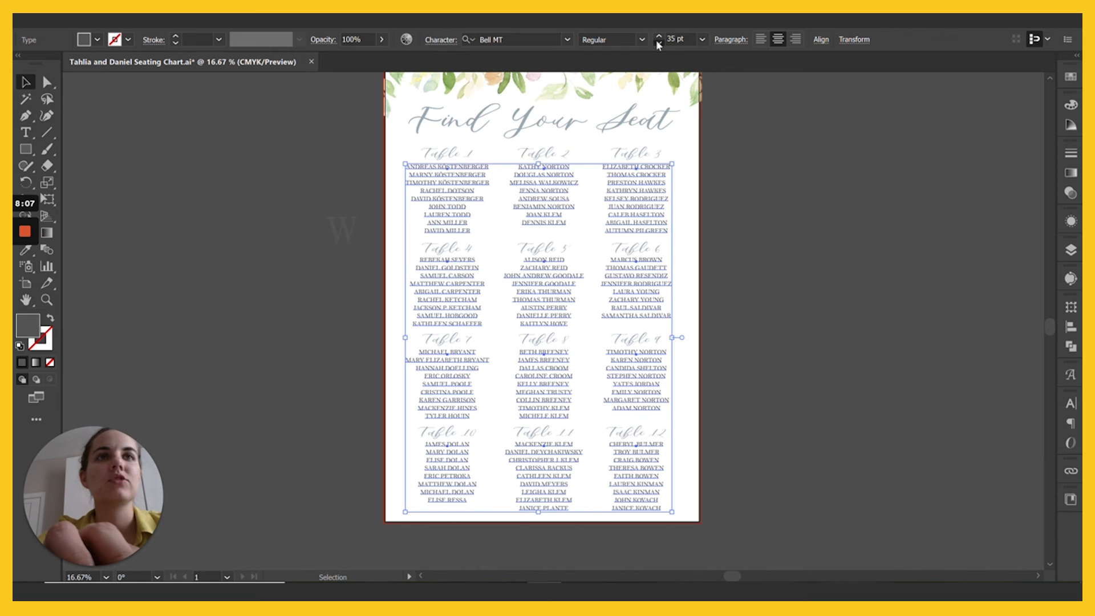
click(659, 44)
click(659, 44)
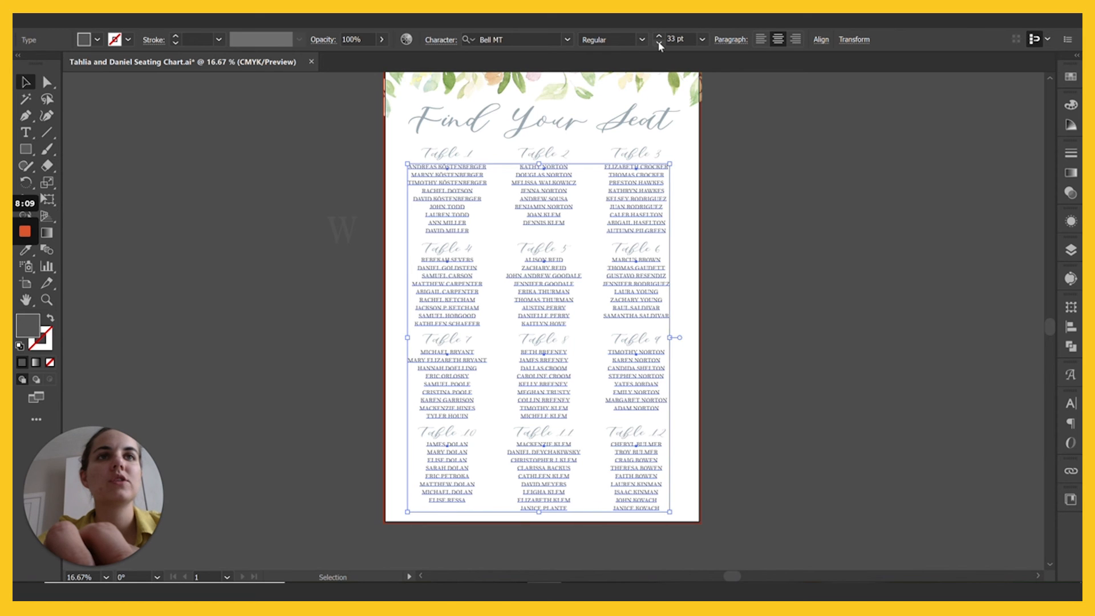
Step: Nudge the column of Tables 3, 6, 9 and 12 and the column of Tables 2, 5, 8 and 11 slightly right
click(763, 269)
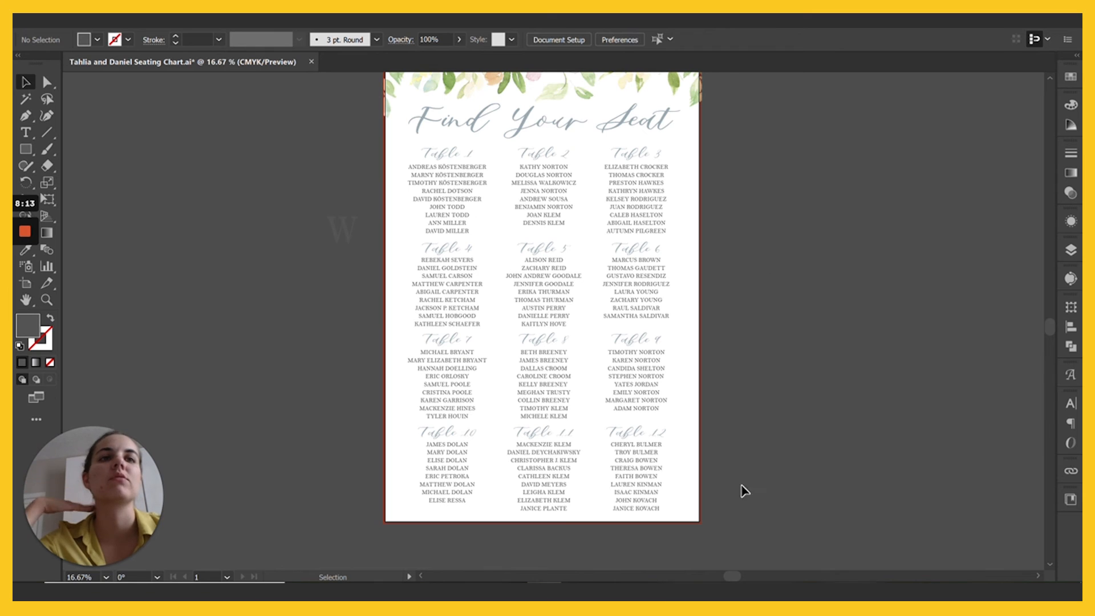
click(627, 153)
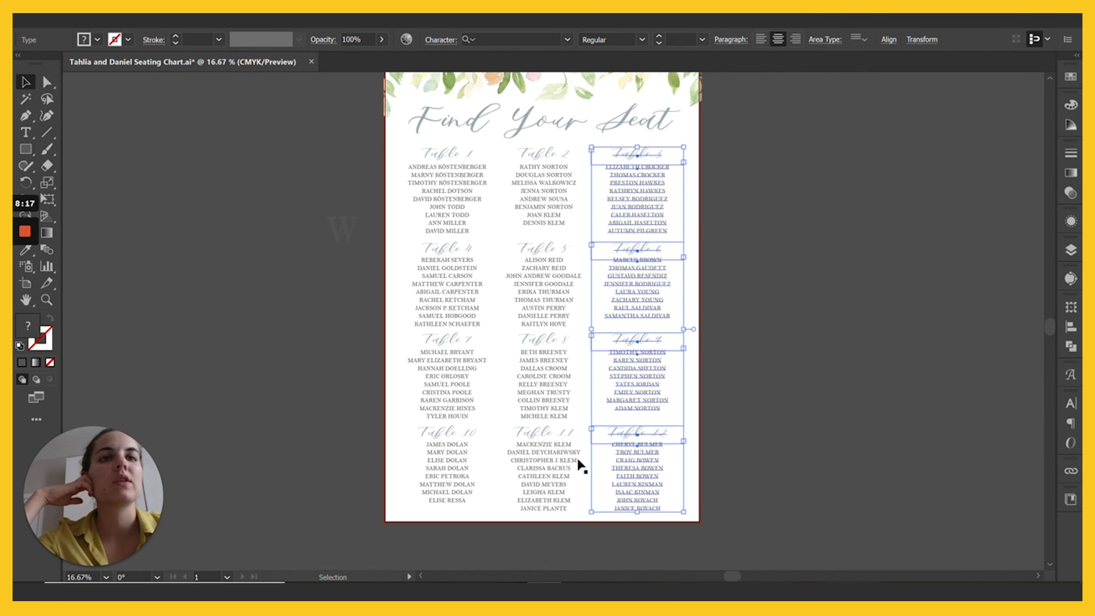
click(571, 541)
click(523, 170)
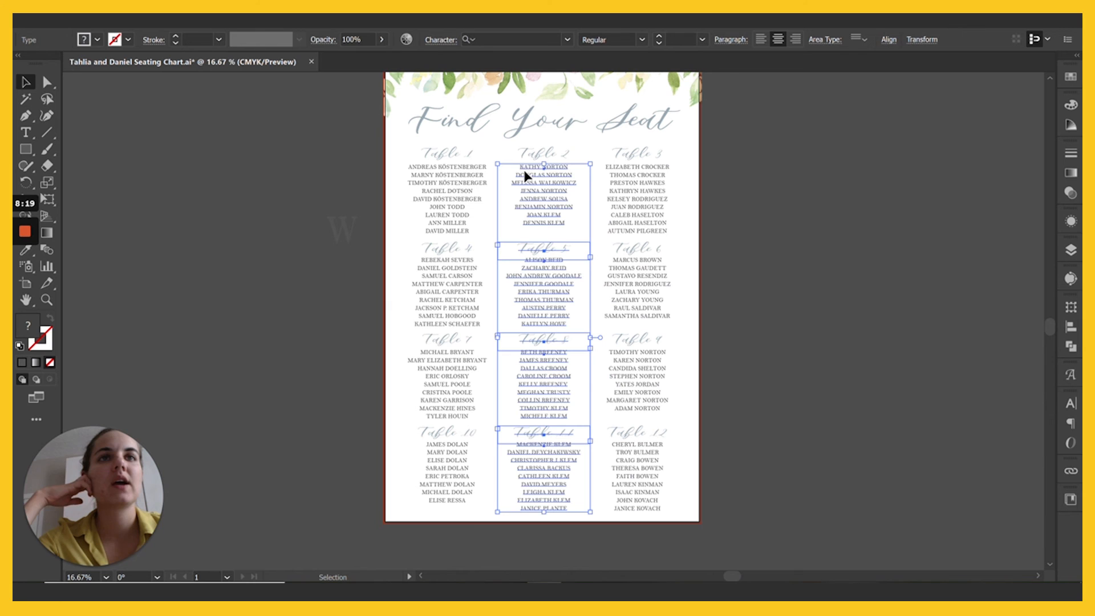
shift+click(553, 152)
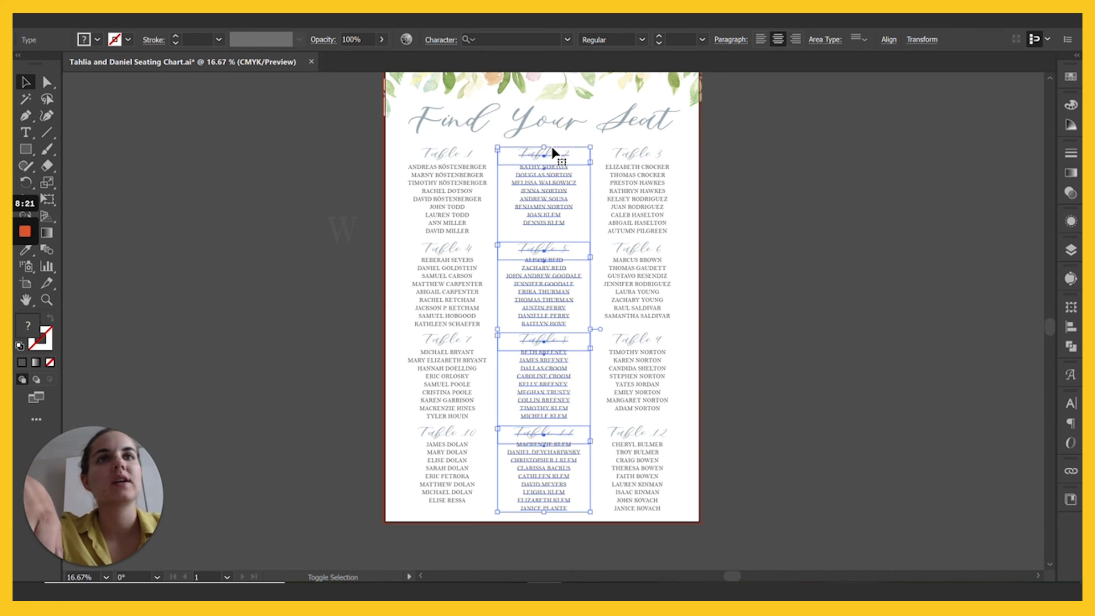
click(776, 251)
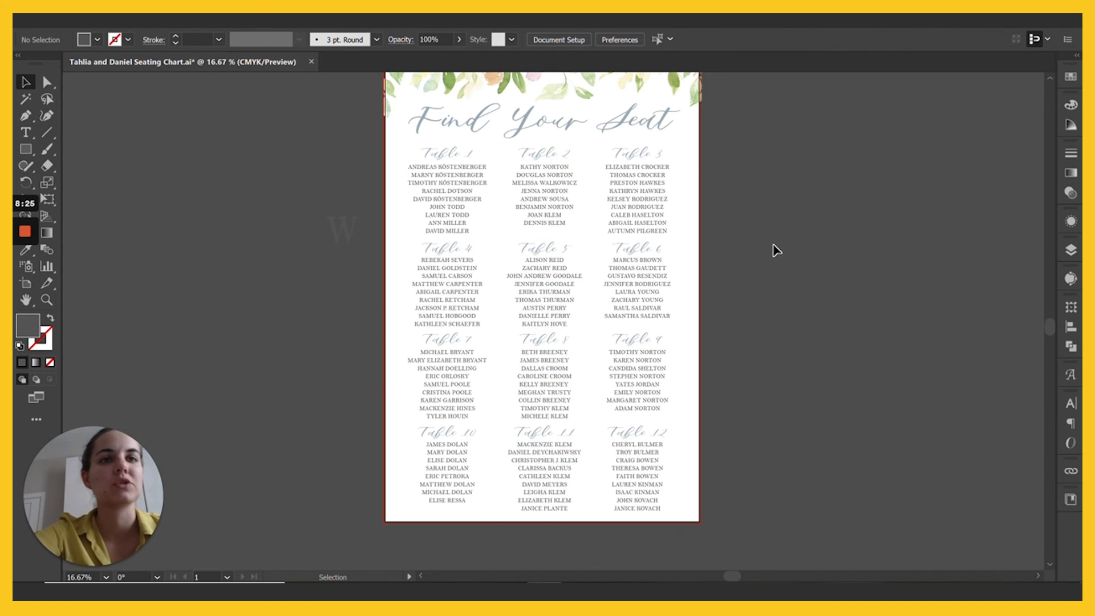
Step: Select all twelve table labels with their guest lists and nudge them slightly closer to the heading
scroll(775, 251, up, 1)
scroll(775, 251, down, 1)
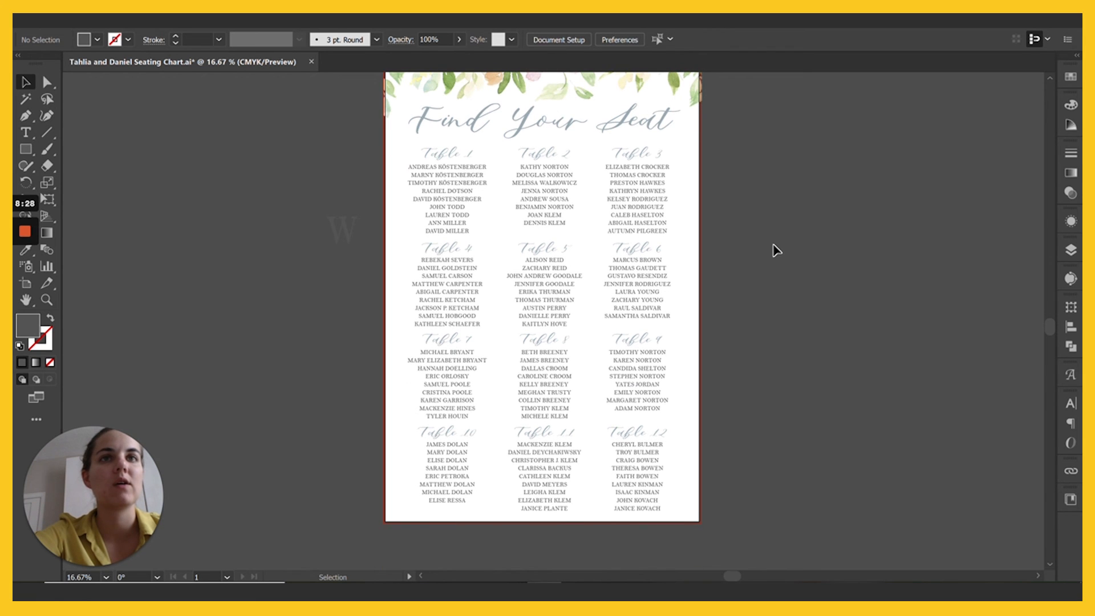
click(411, 151)
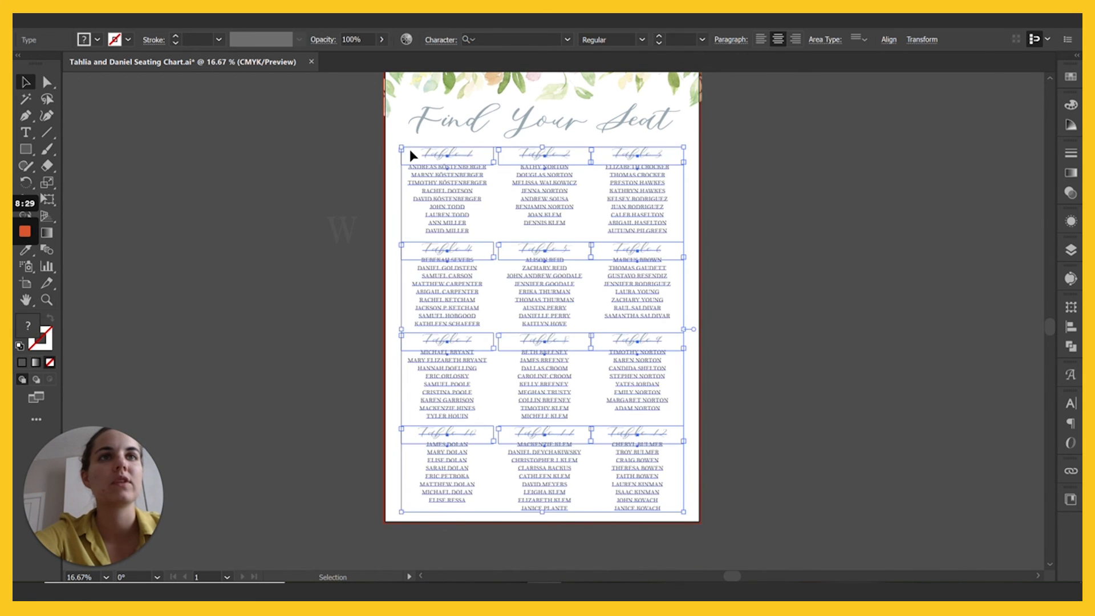
key(Up)
key(Up)
key(Up)
key(Up)
key(Up)
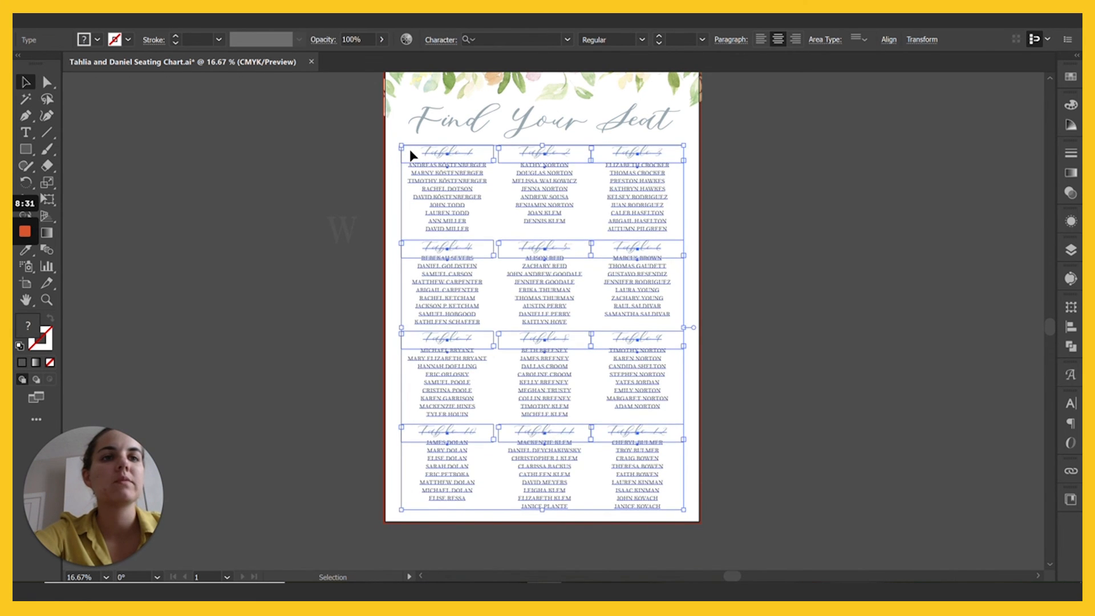
click(764, 495)
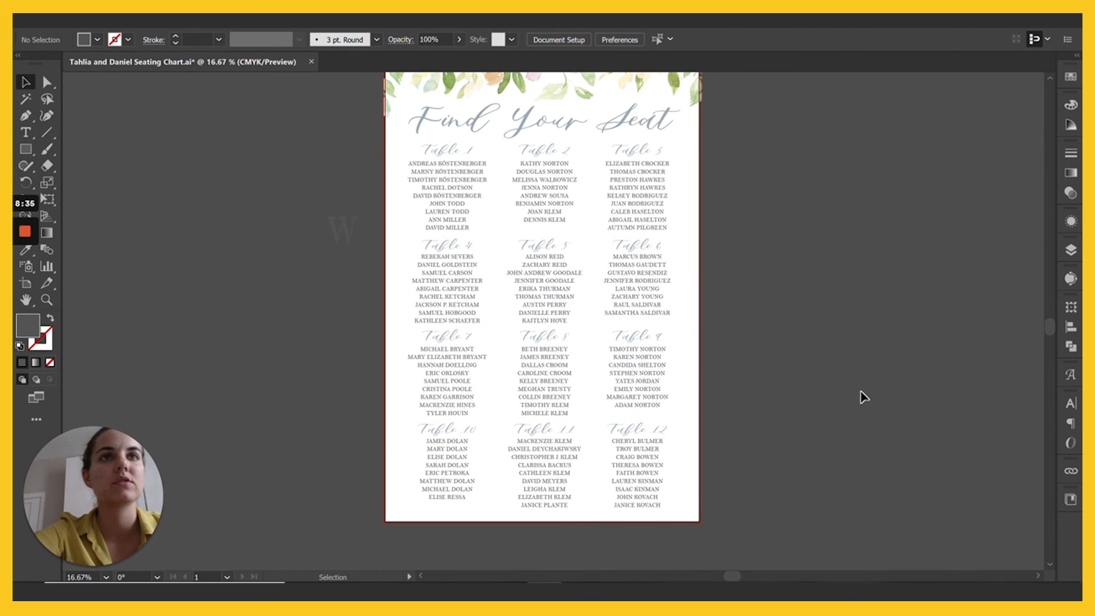
Step: Try moving the Table 5 and Table 4 labels freehand and undo both moves
scroll(811, 344, up, 1)
scroll(811, 345, down, 1)
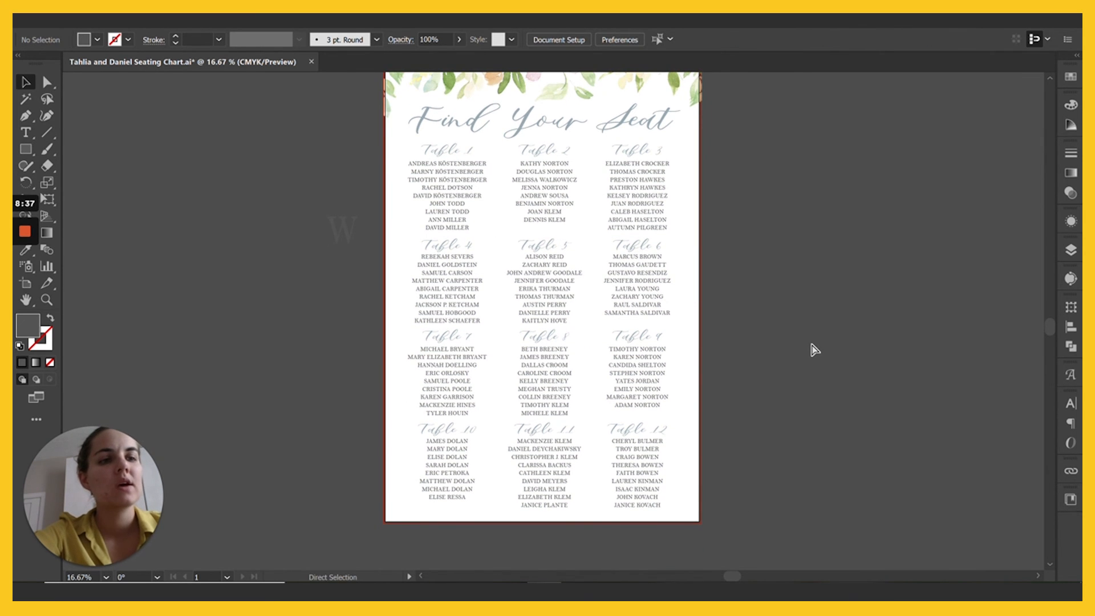
alt+scroll(813, 348, down, 1)
scroll(604, 352, up, 1)
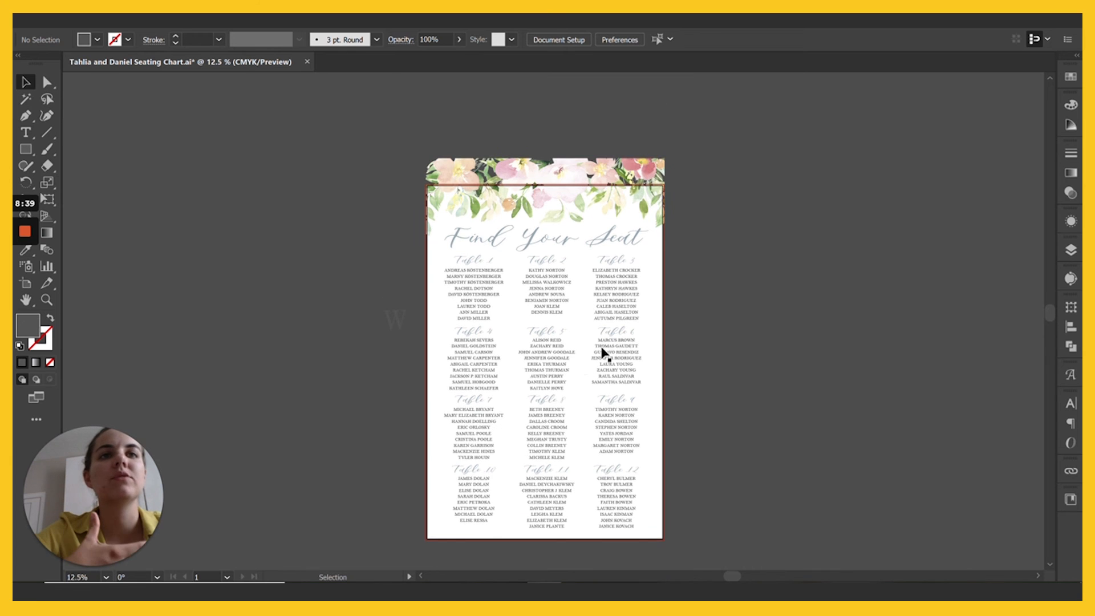
drag(521, 331, 556, 368)
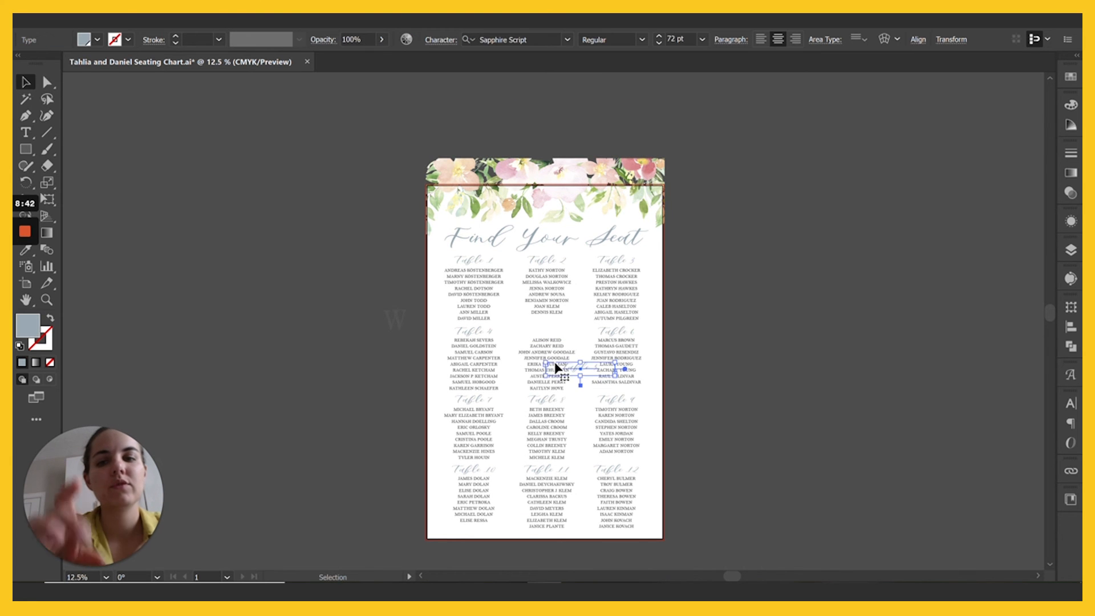
key(ctrl+z)
click(711, 331)
drag(506, 327, 527, 353)
key(ctrl+z)
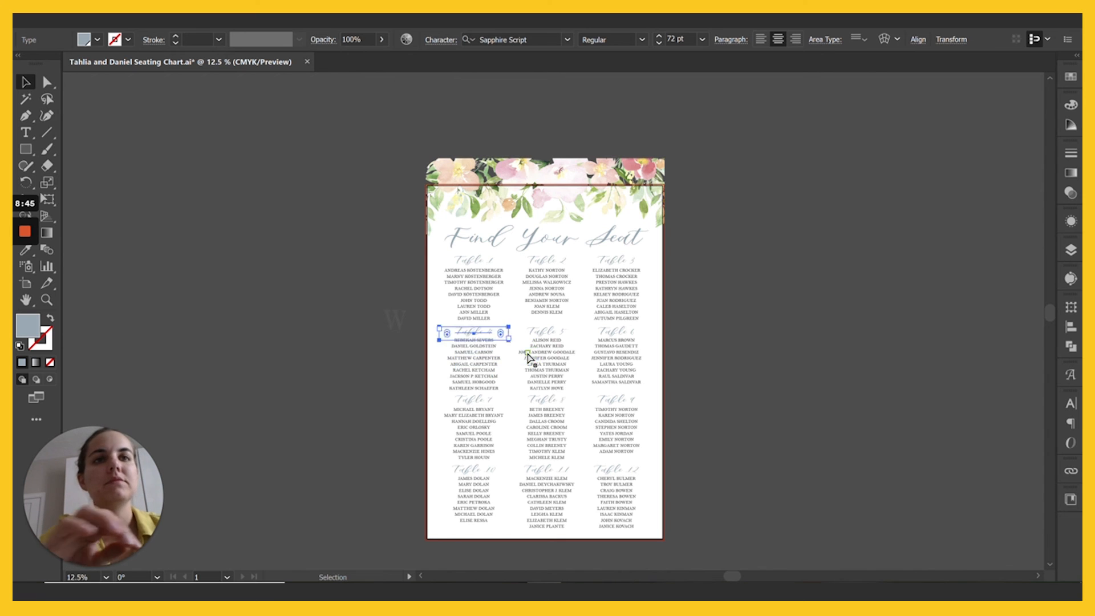
Step: Nudge the Table 5 label and its guest list slightly higher than the neighbouring tables in their row
click(549, 338)
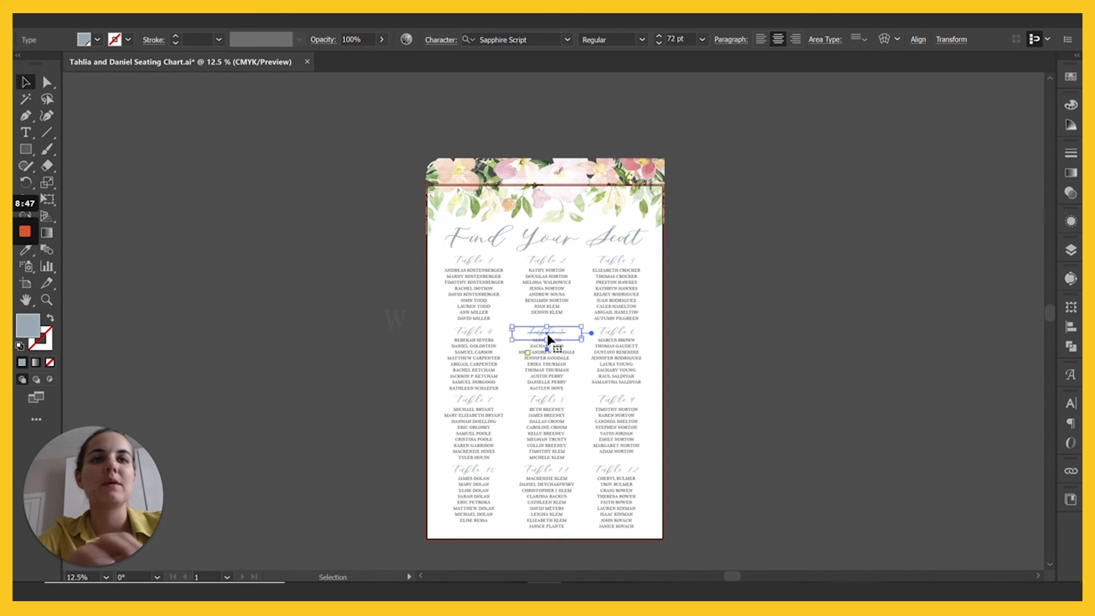
shift+click(553, 372)
key(Up)
key(Up)
key(Up)
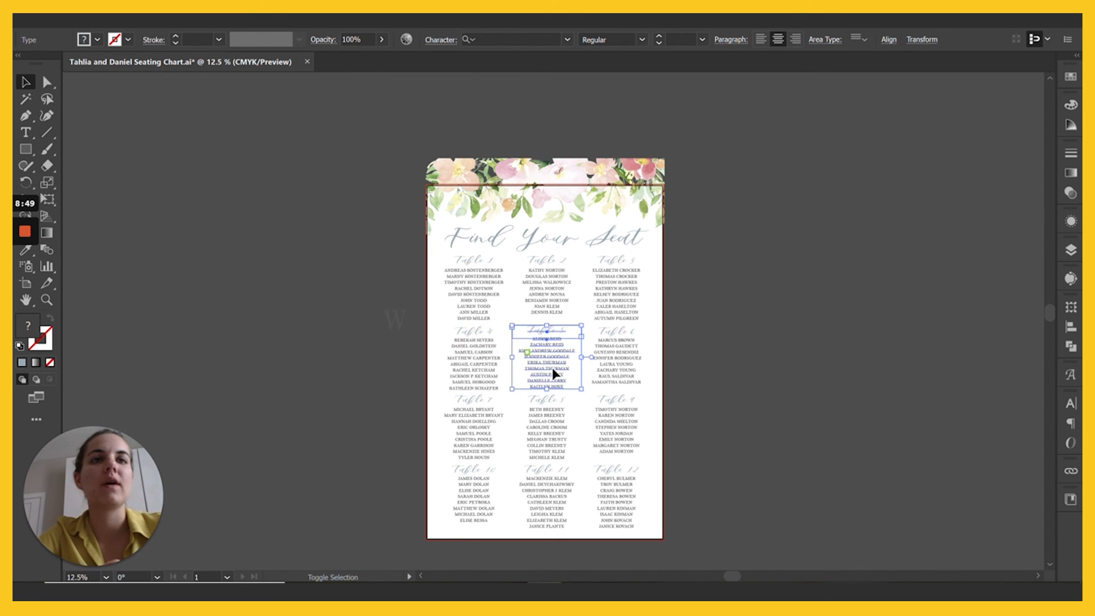
click(744, 308)
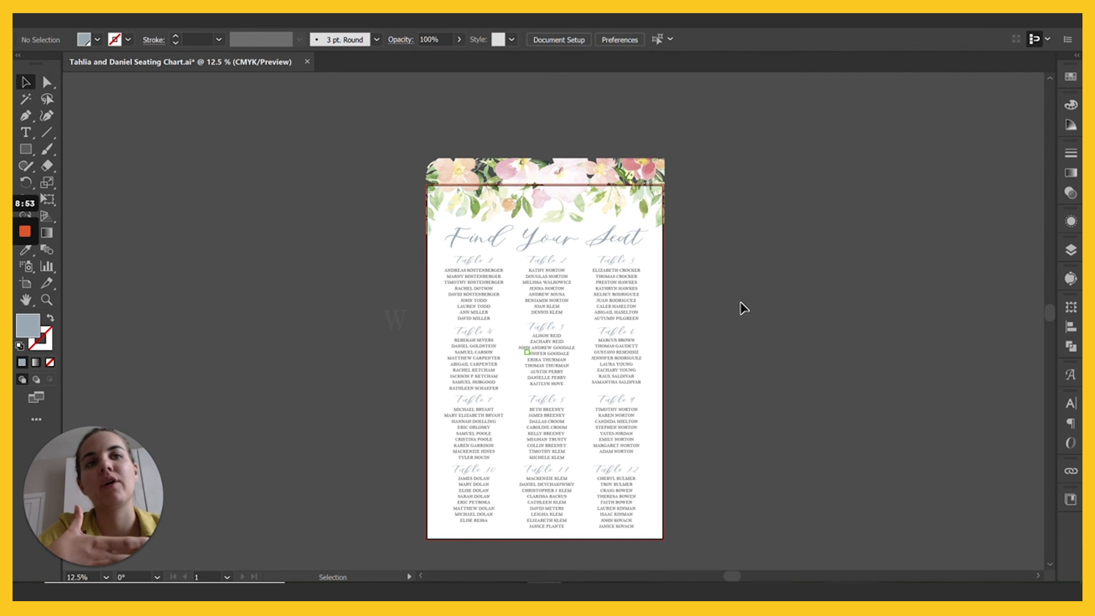
Step: Move the Table 5 label and its guest list back down in line with Tables 4 and 6
click(513, 344)
key(Down)
key(Down)
key(Down)
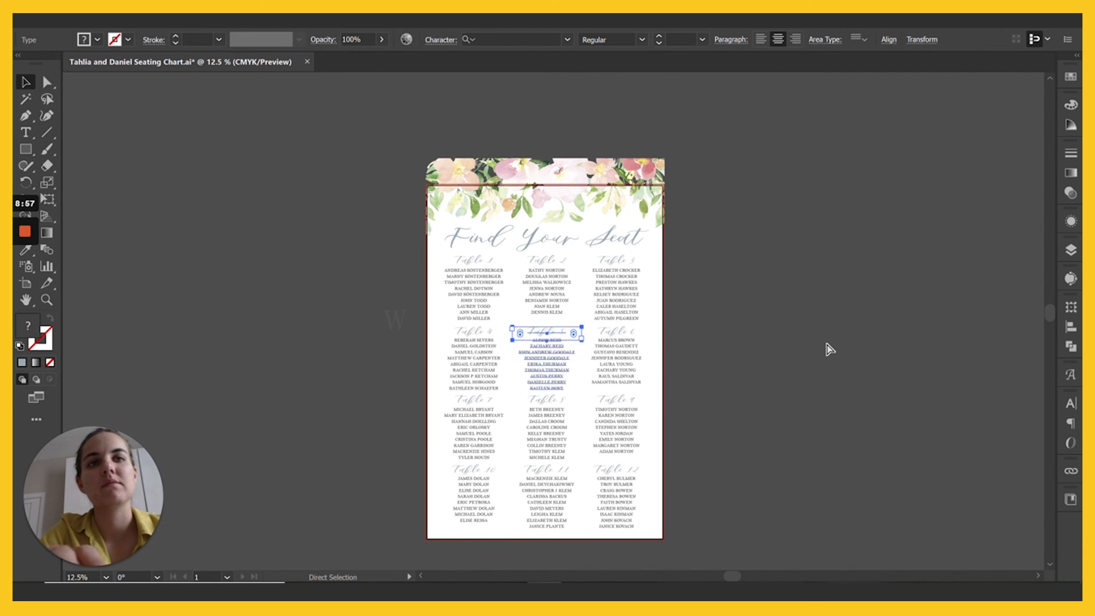
click(829, 349)
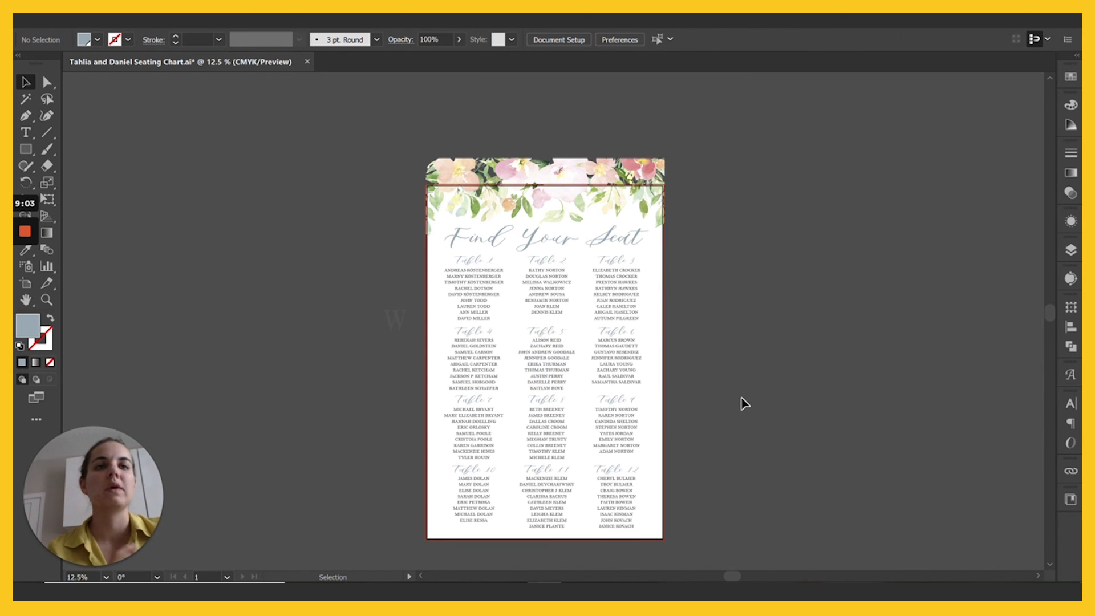
Step: Select the heading, all table labels and guest lists without the floral artwork, and move them slightly up
scroll(744, 404, down, 1)
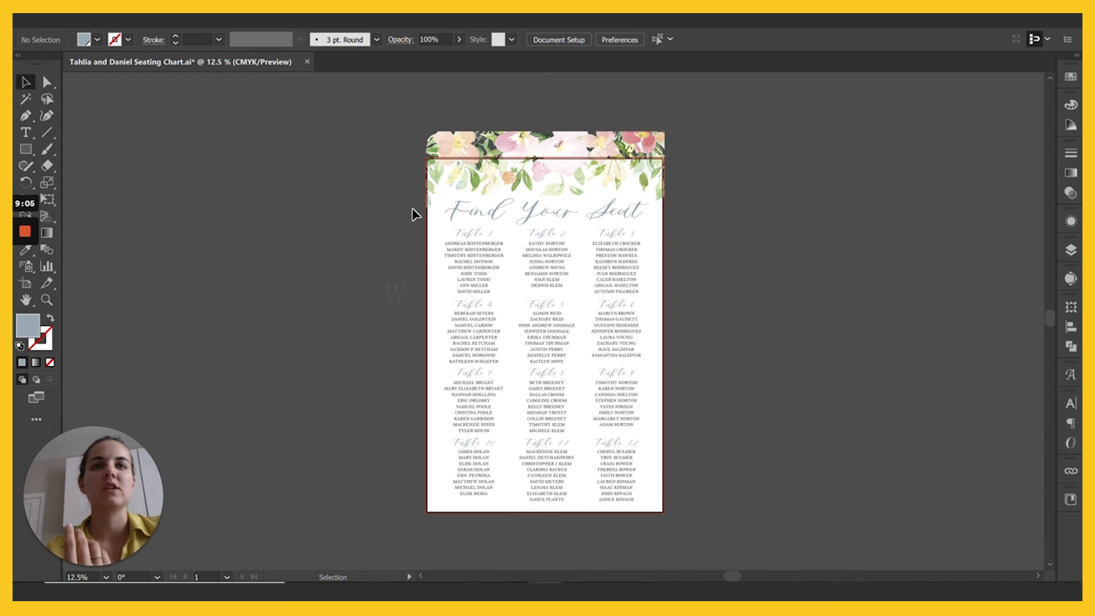
drag(693, 499, 454, 195)
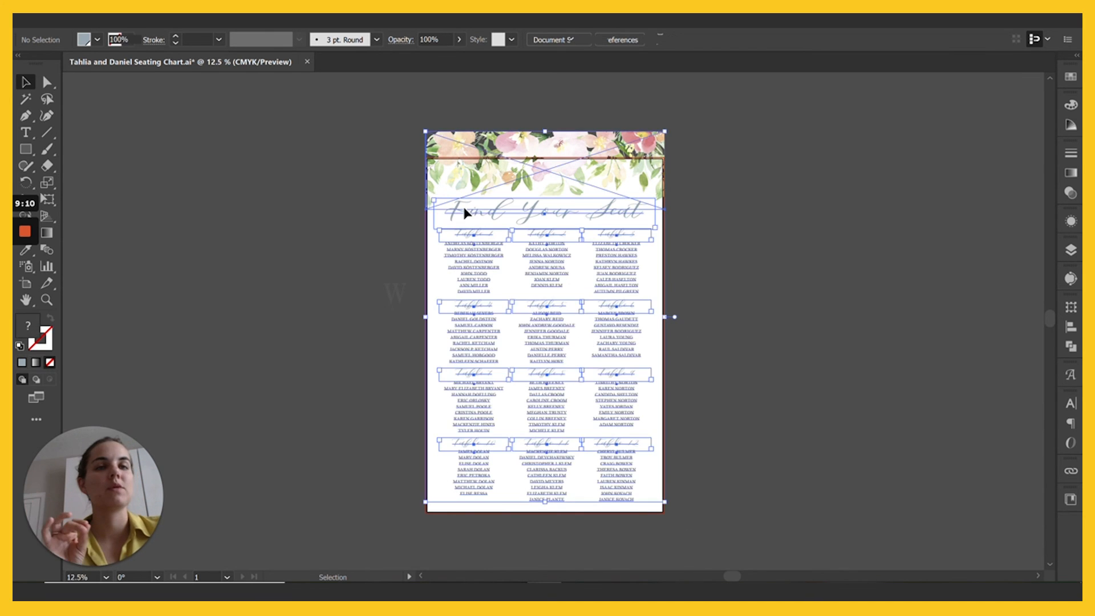
shift+click(550, 166)
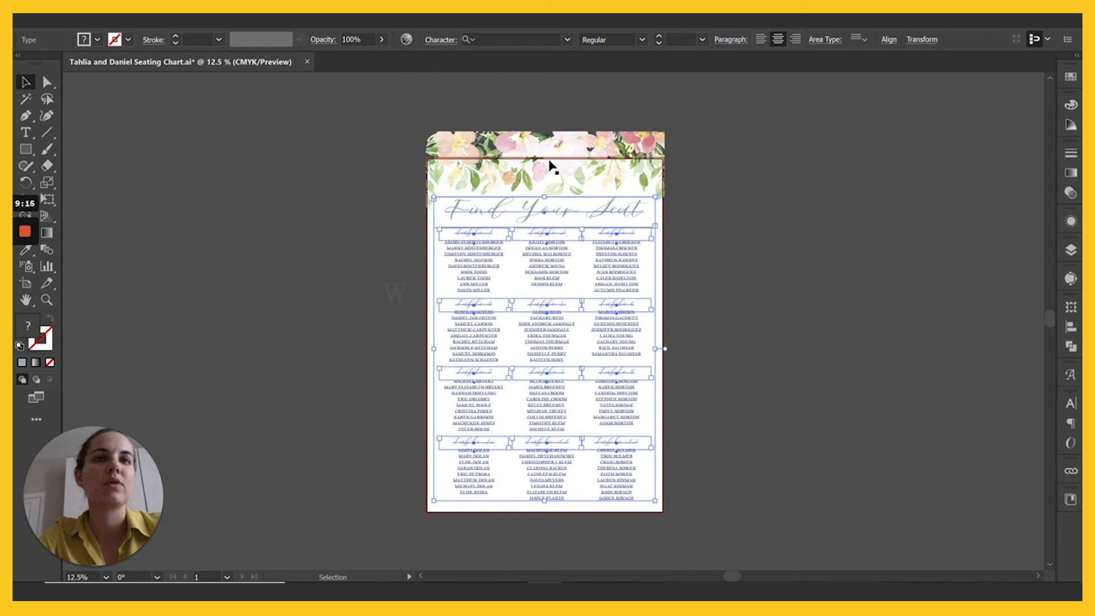
Step: Nudge the two lowest rows, Tables 7 to 9 and Tables 10 to 12 with their guest lists, slightly down to even the row spacing
click(749, 307)
drag(662, 509, 451, 440)
drag(688, 415, 424, 373)
key(Down)
key(Down)
drag(688, 349, 446, 309)
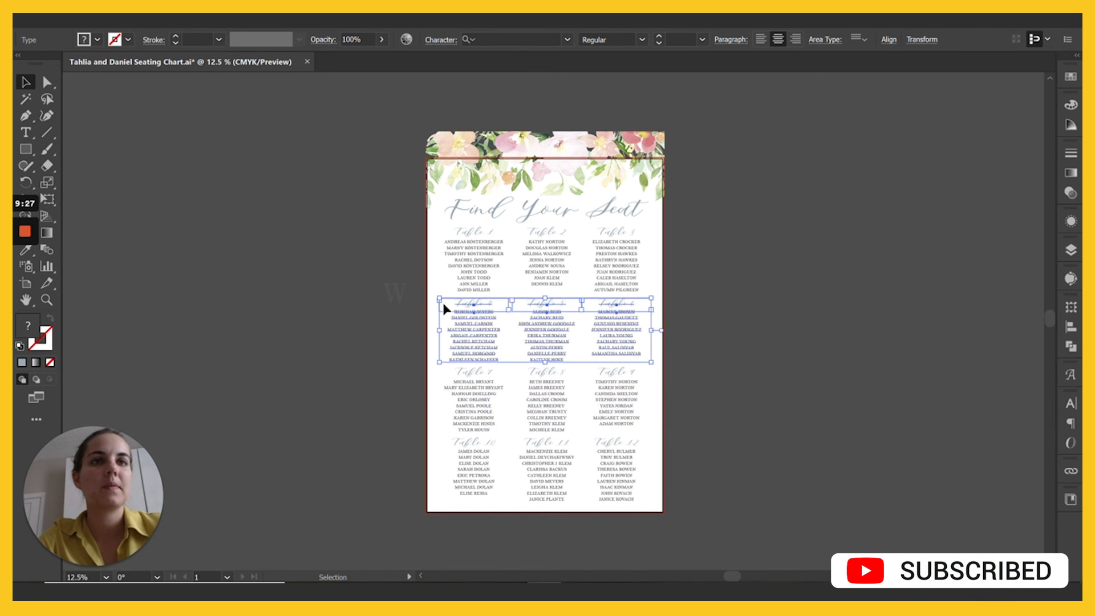
click(778, 283)
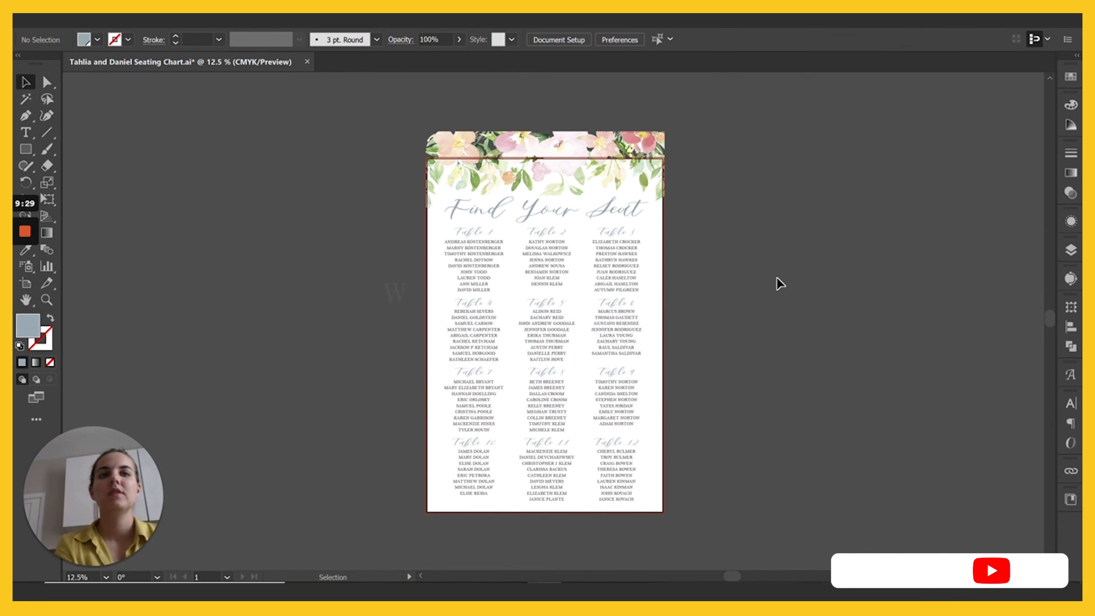